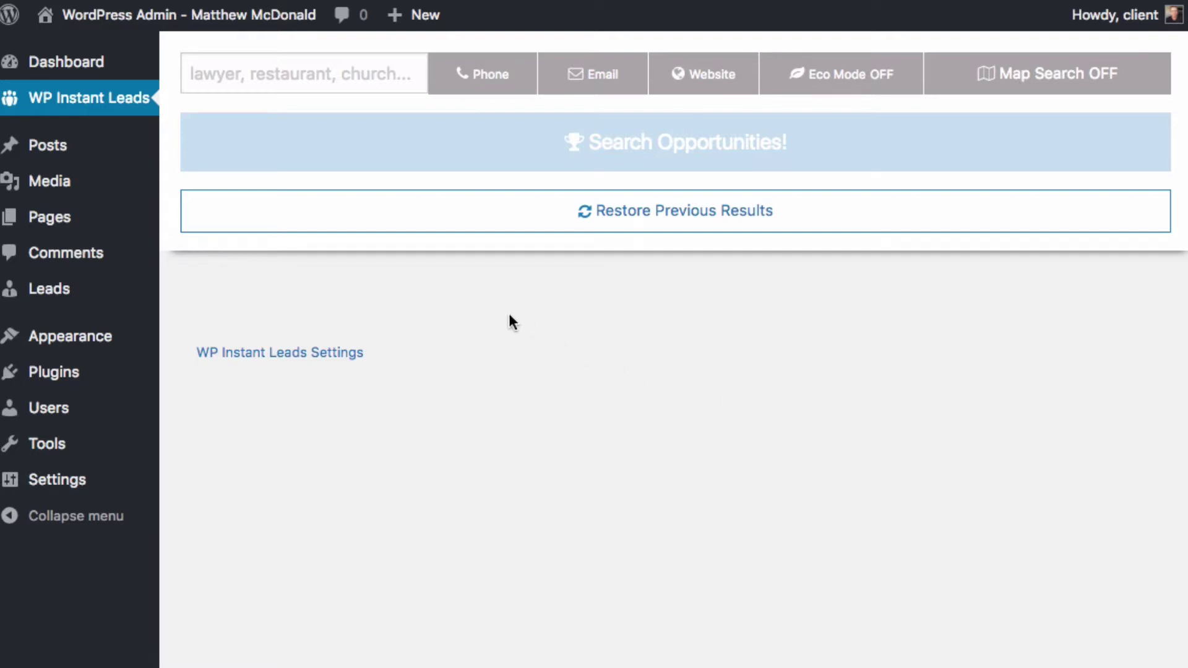
Search for "accountant" opportunities without requiring a phone, email or website.
click(311, 78)
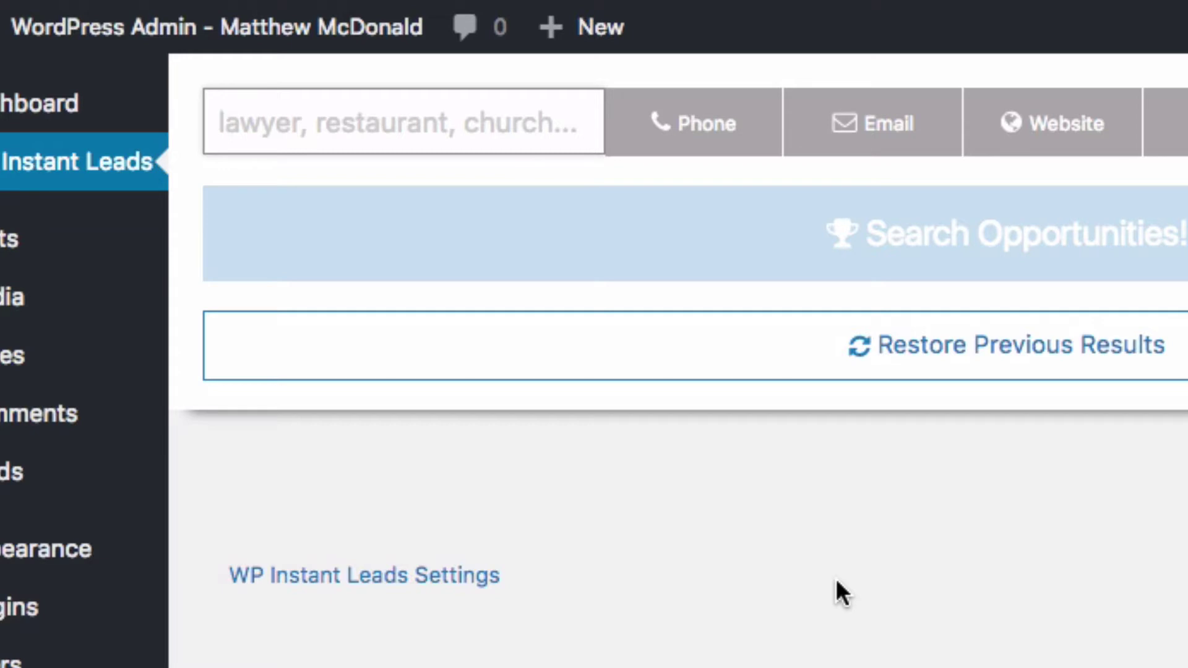
text(accountant)
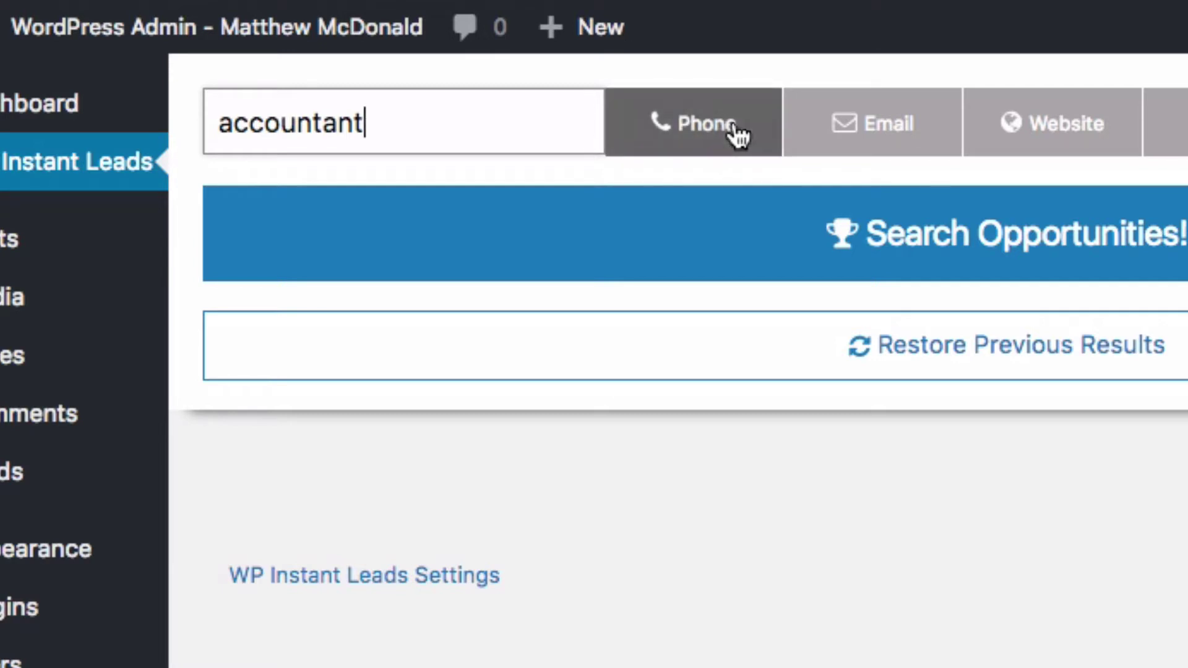
click(690, 130)
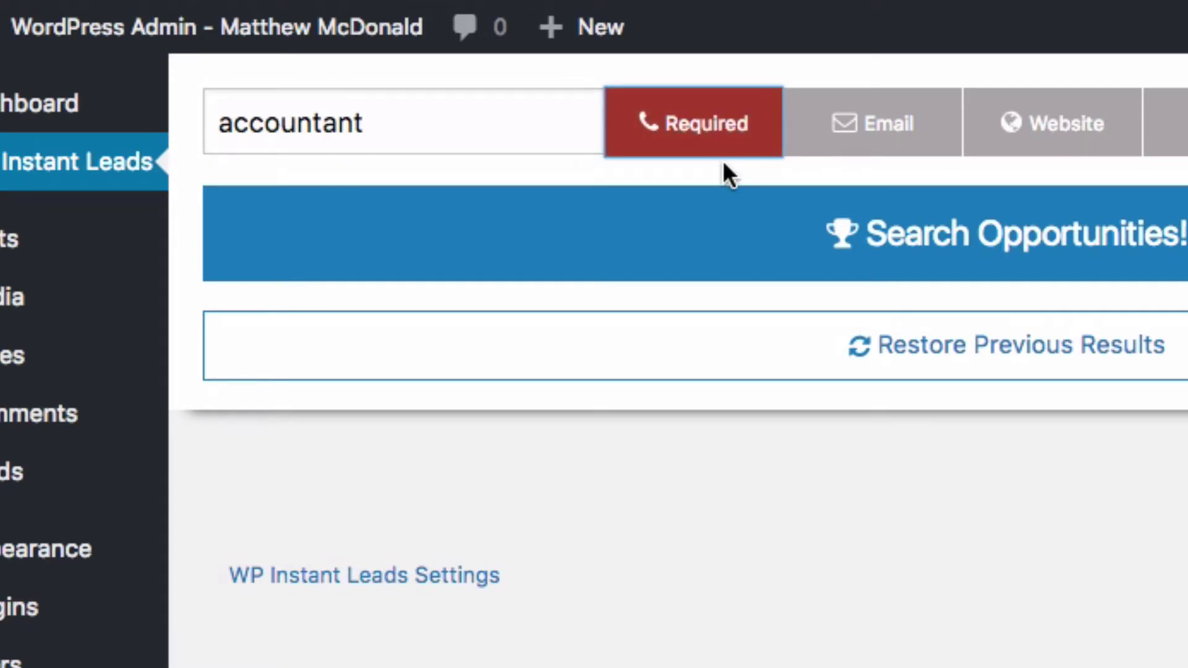
click(684, 133)
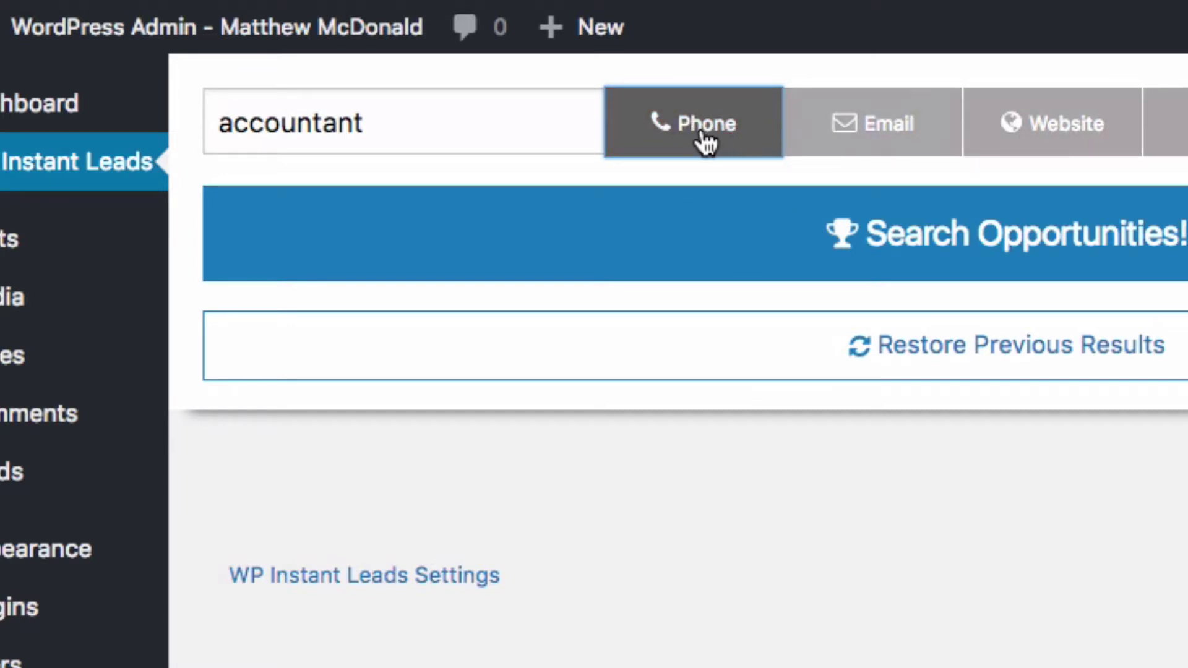
click(993, 136)
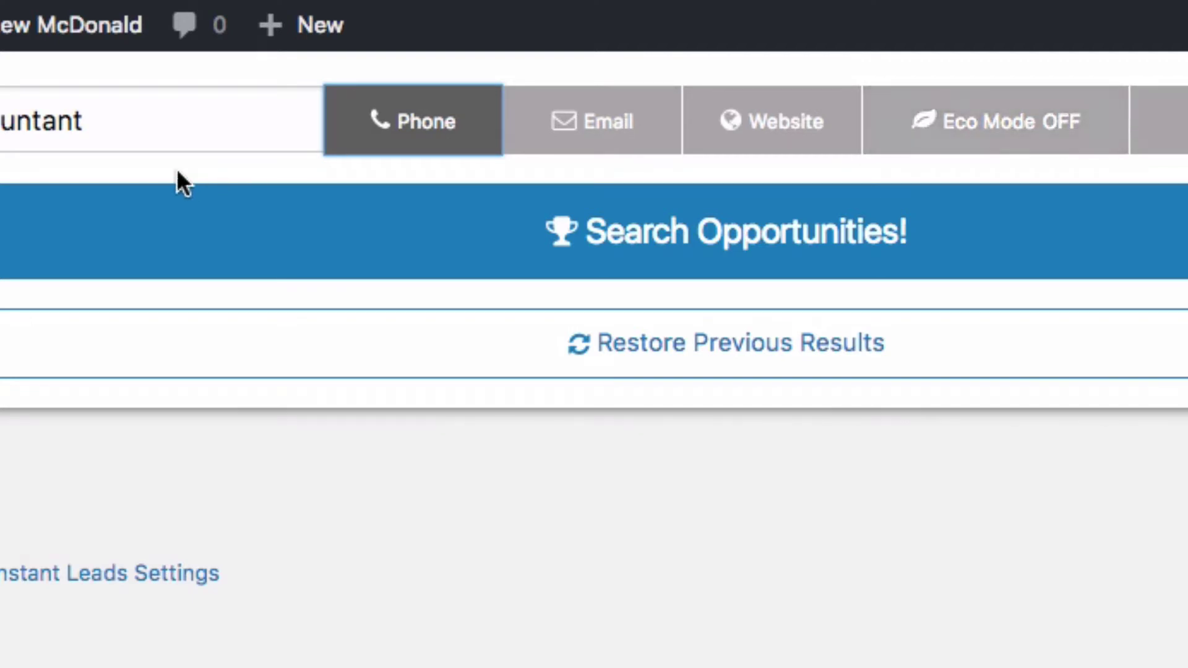
click(493, 249)
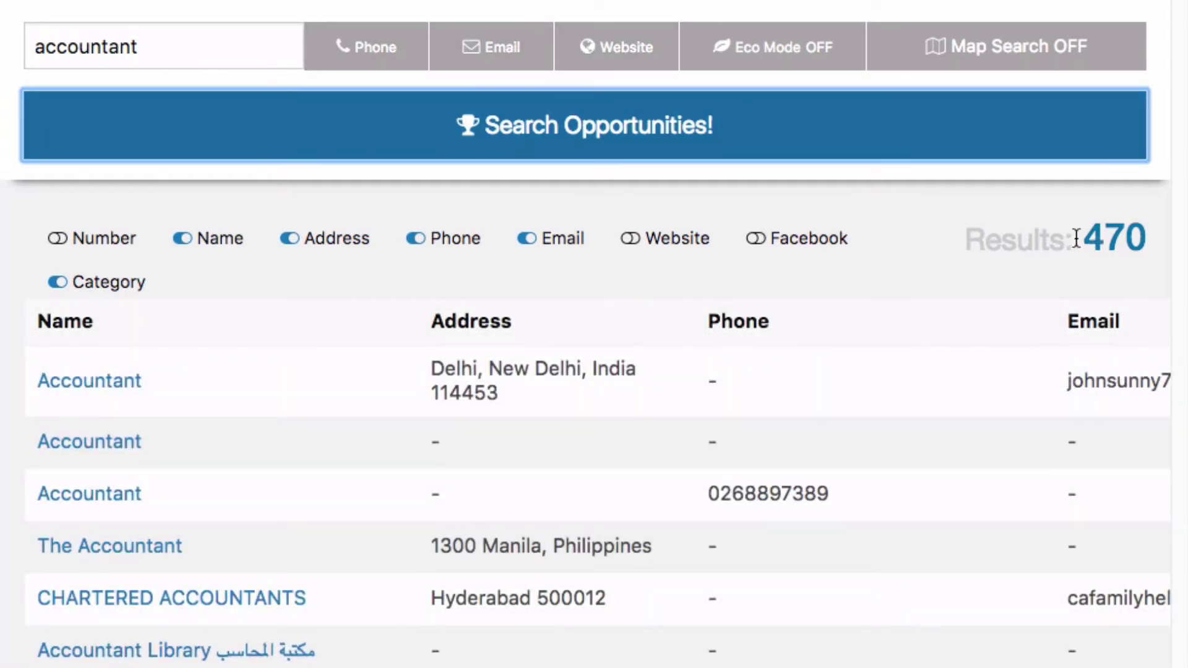
drag(1082, 241, 1143, 245)
click(1127, 258)
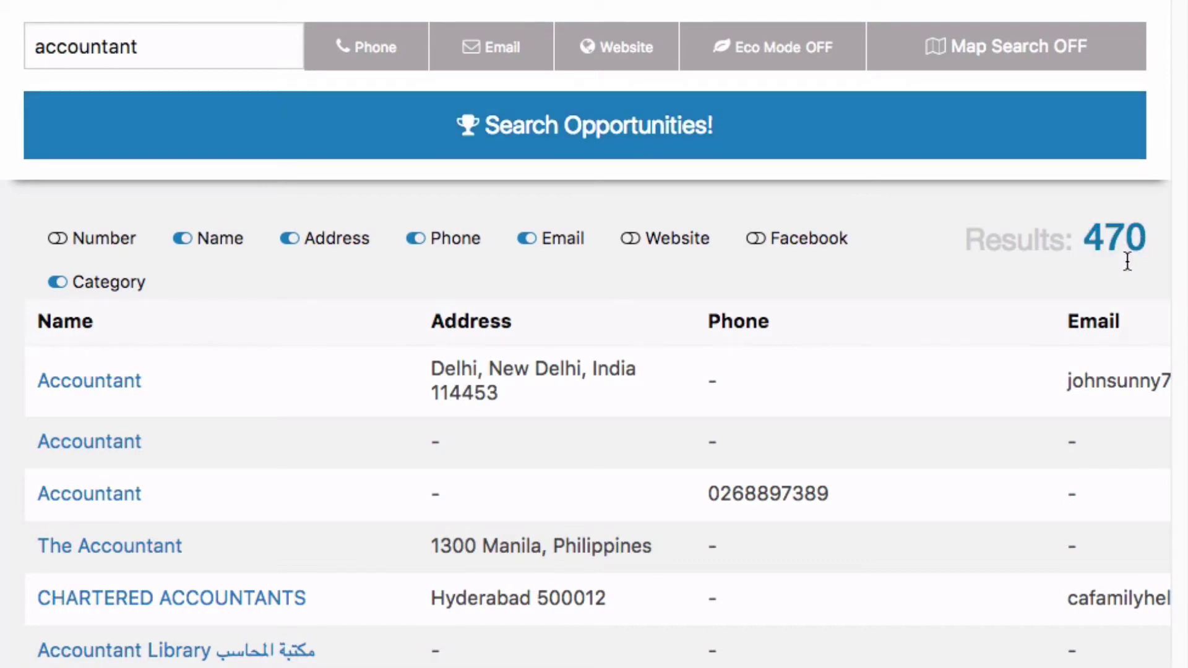
Filter the accountant results to leads that have a phone, an email and a website.
click(390, 59)
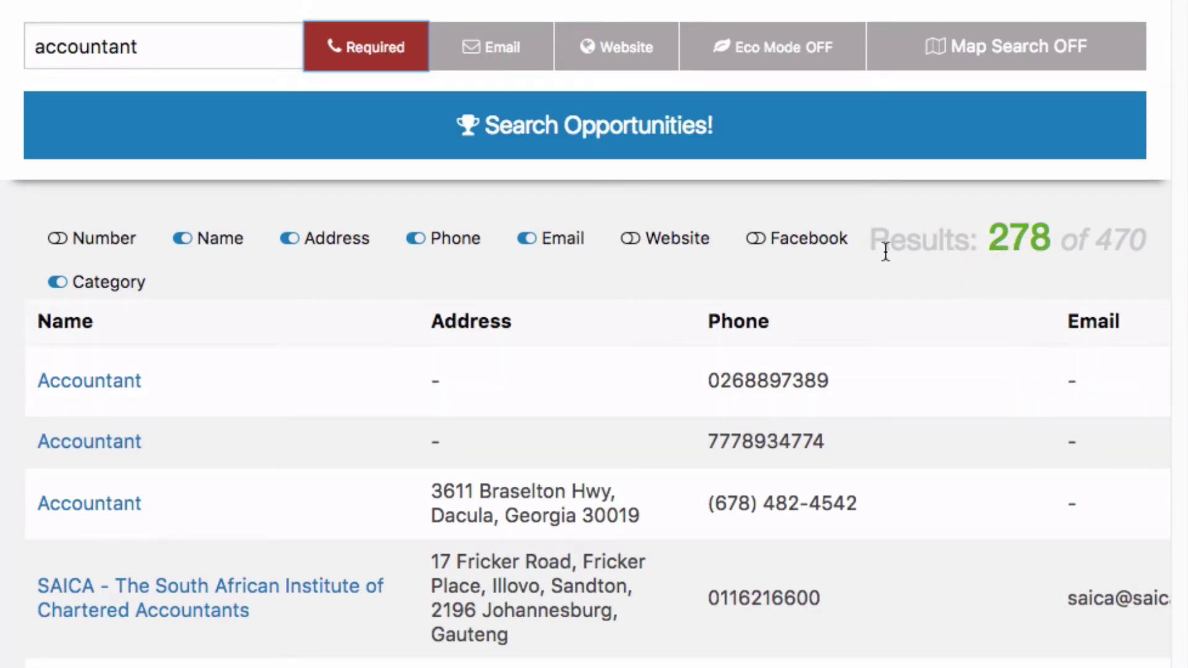
scroll(804, 408, down, 20)
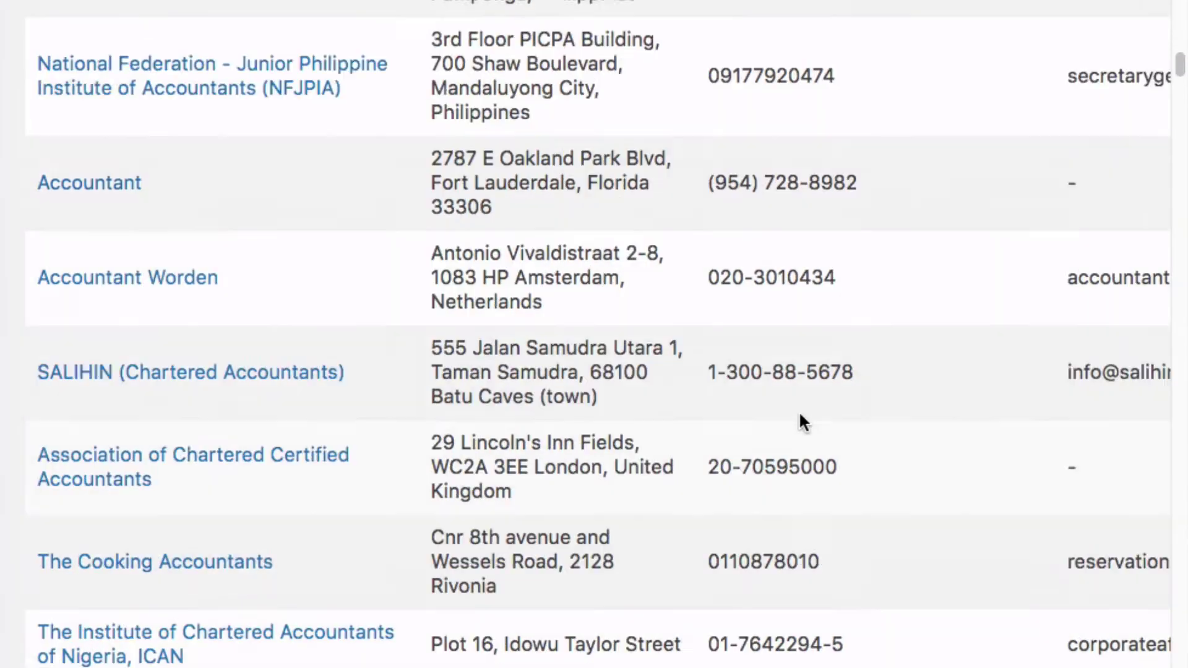
scroll(798, 414, up, 20)
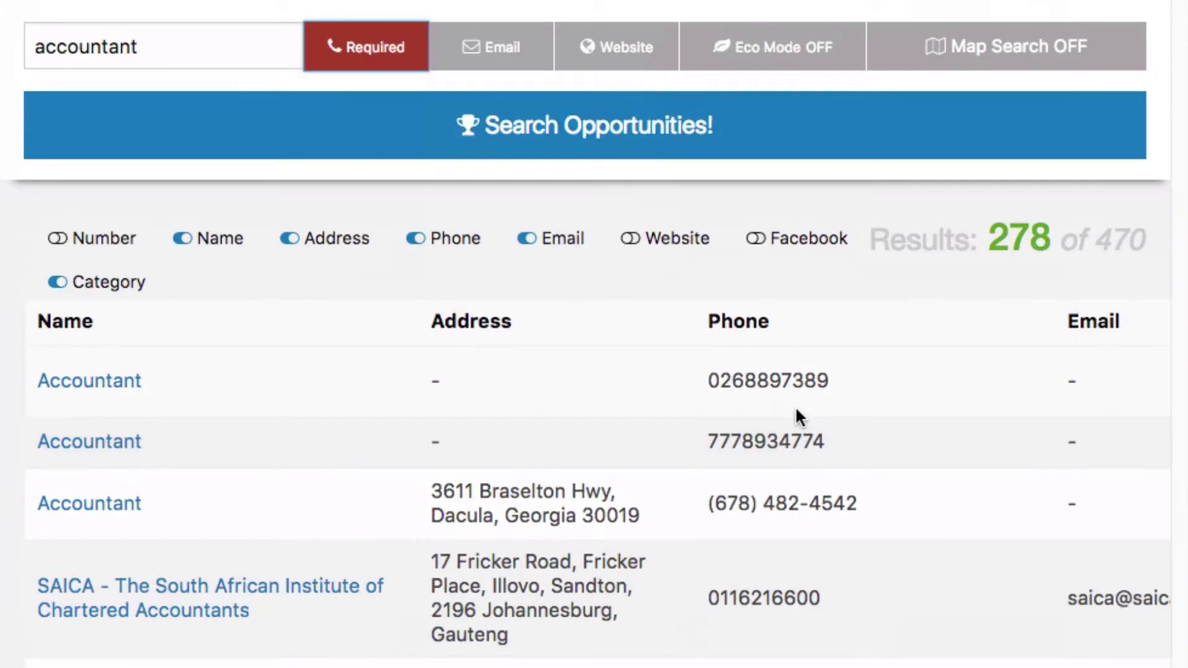
click(487, 55)
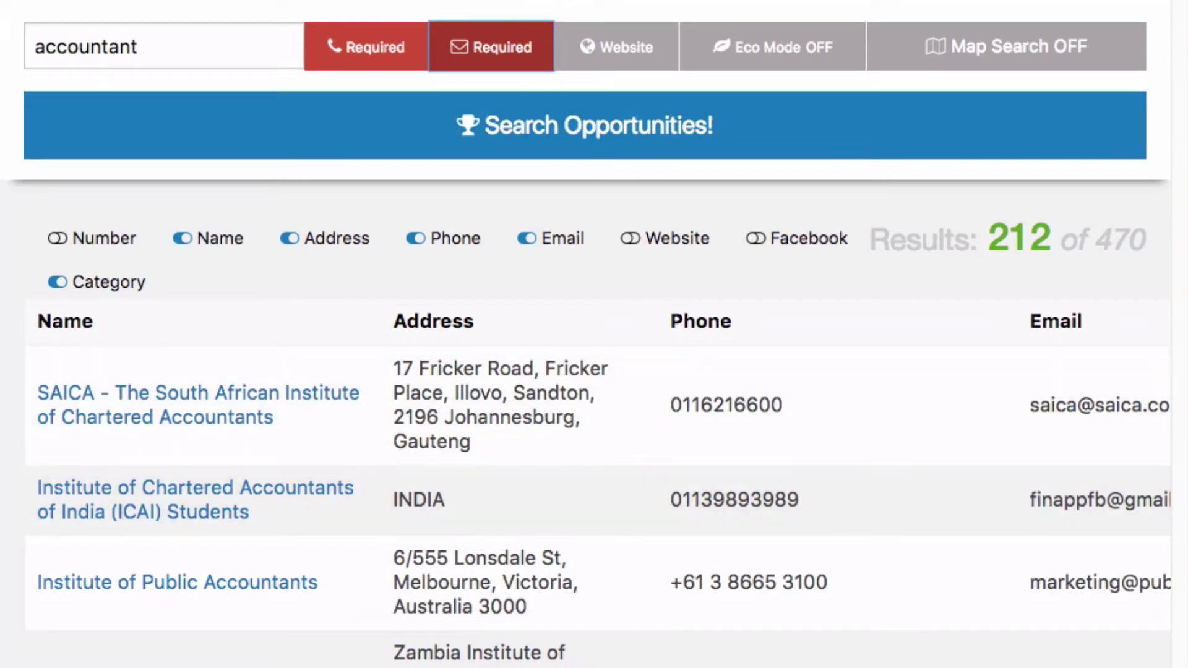
click(625, 48)
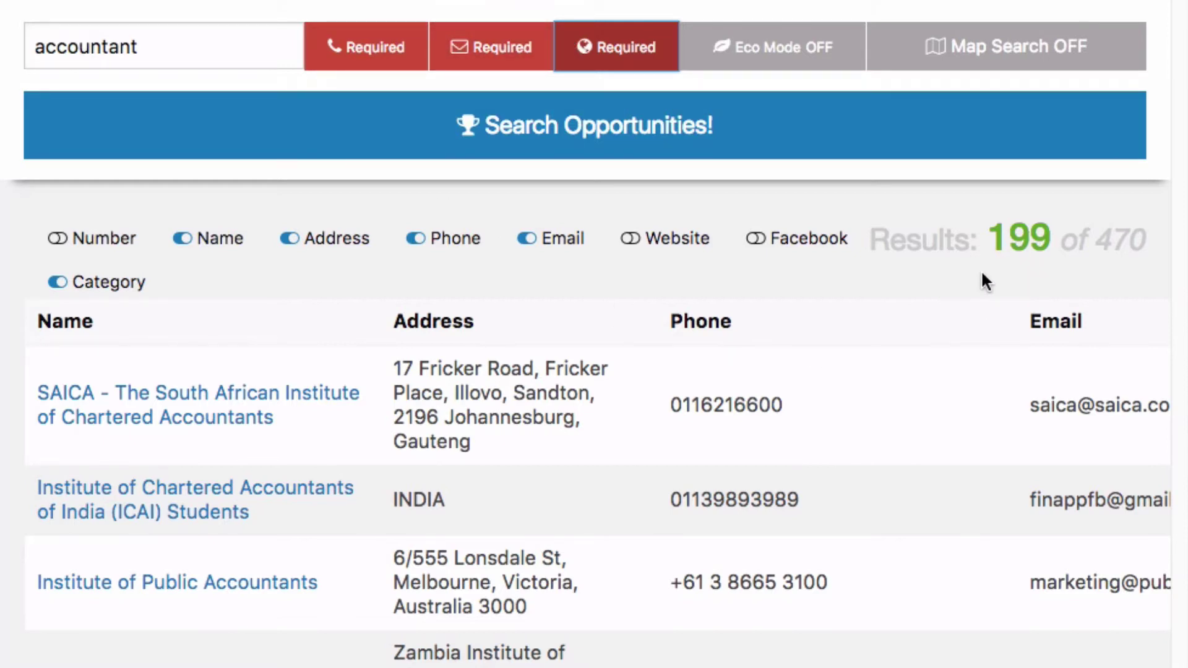
Remove the website, email and phone requirements from the accountant results.
click(616, 59)
click(476, 50)
click(397, 54)
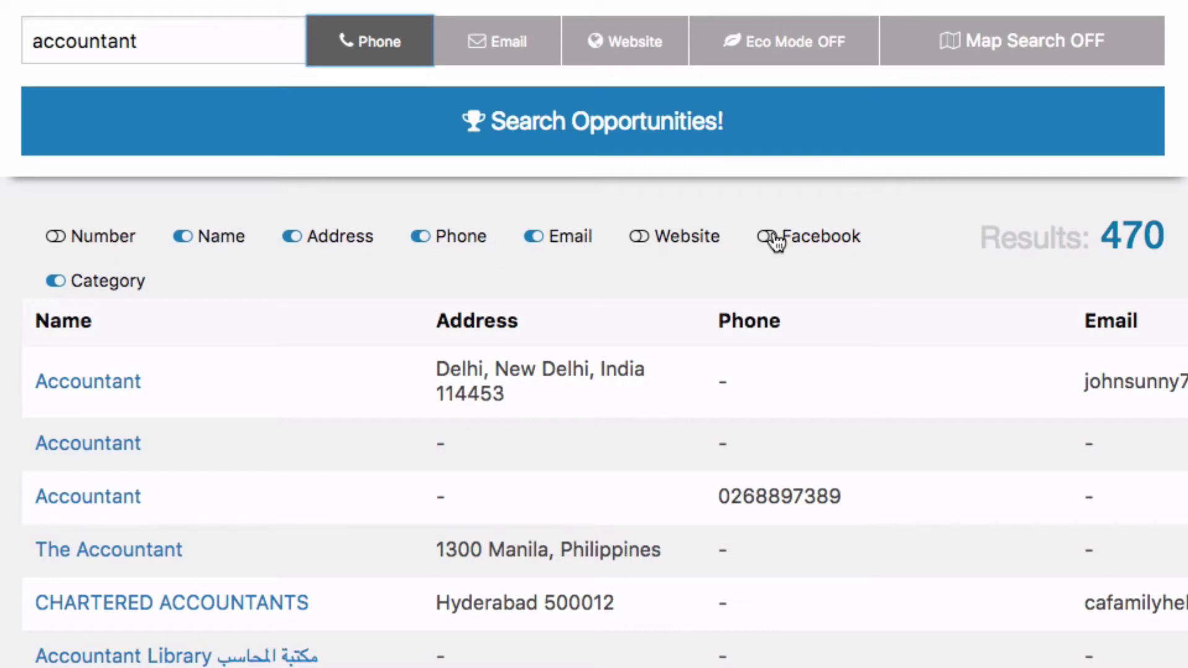
Reduce the results table to the Name and Category columns, hiding Address, Phone, Email, Website and Facebook.
click(227, 245)
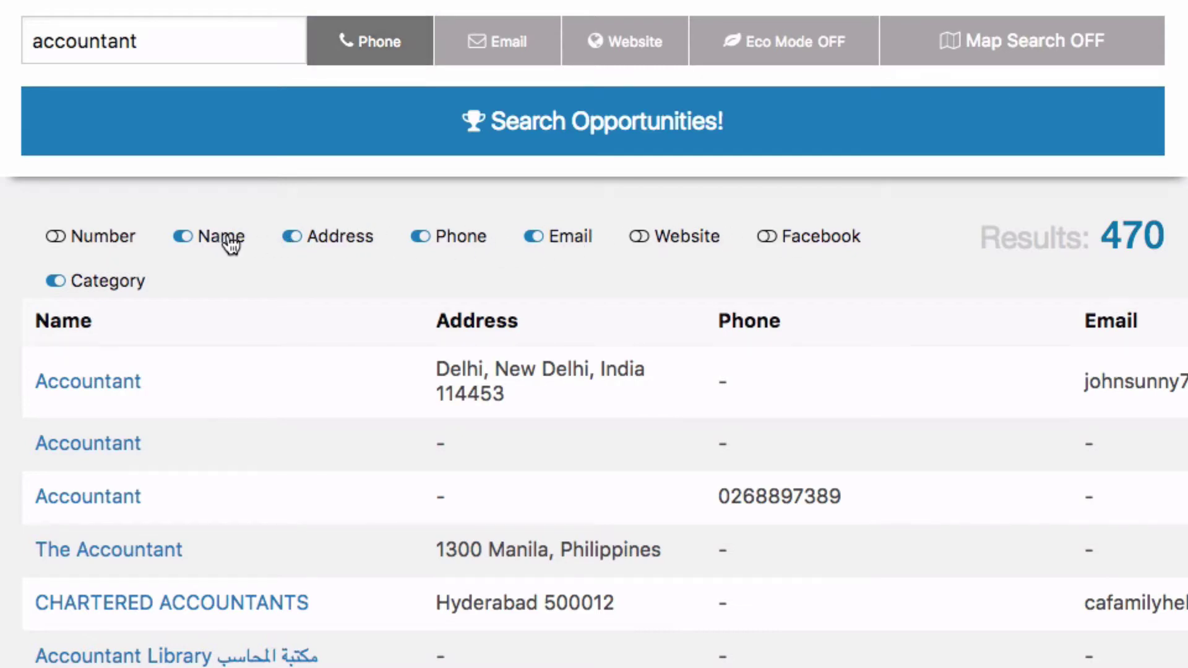
click(225, 241)
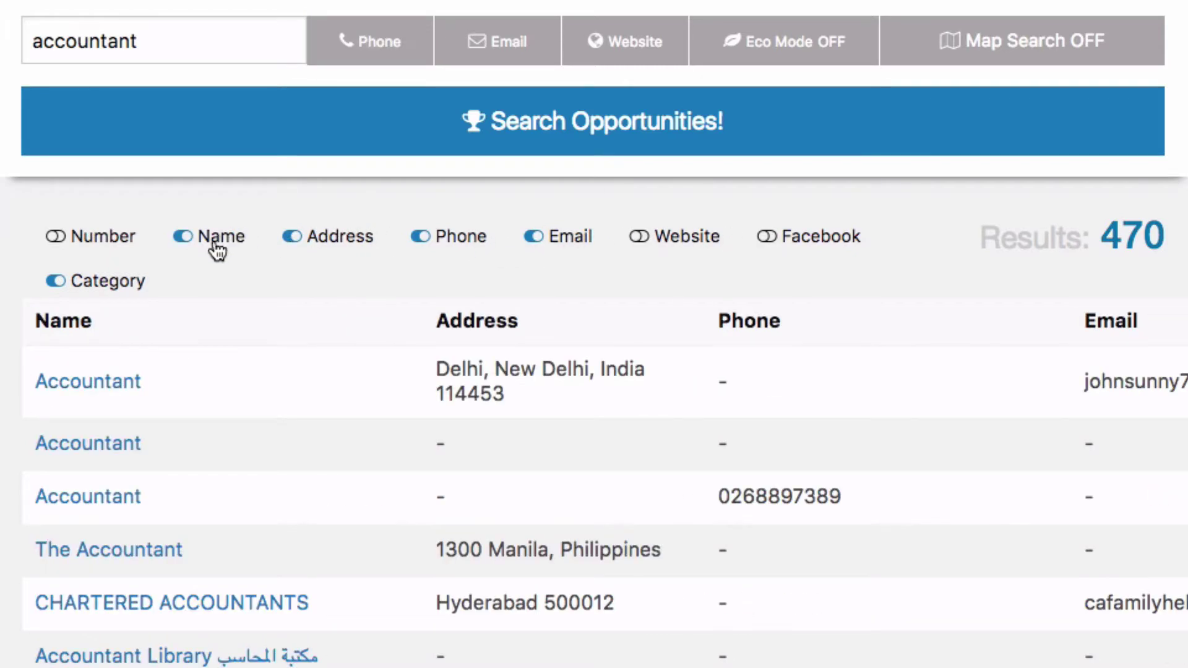
click(323, 244)
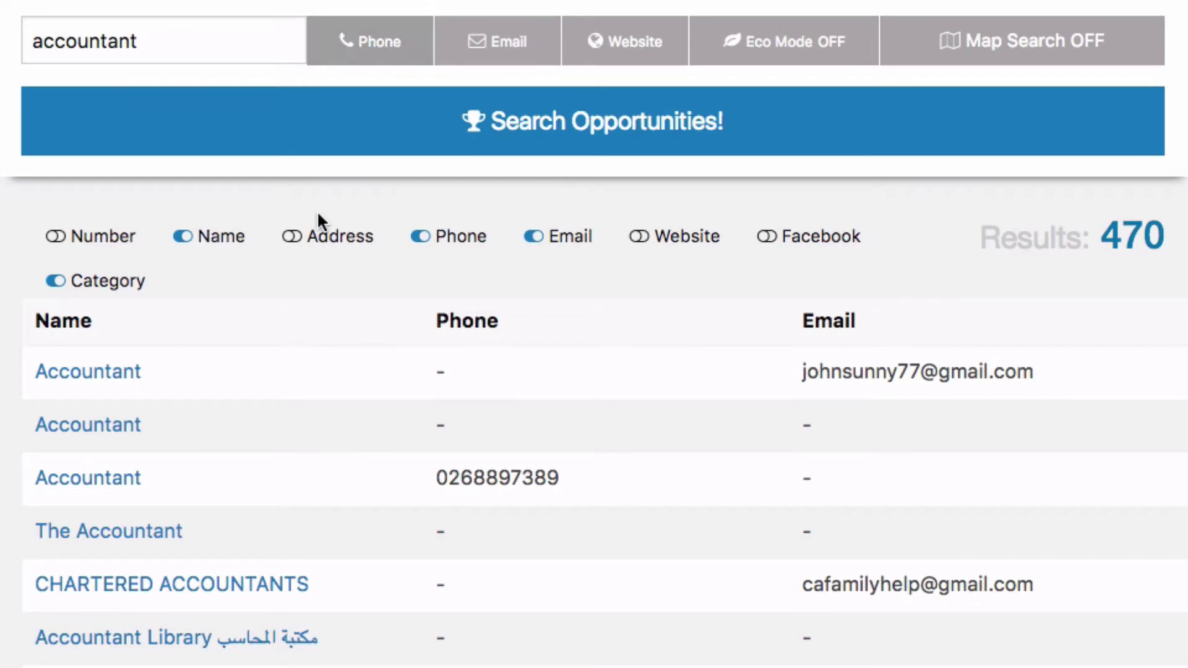
click(679, 246)
click(806, 245)
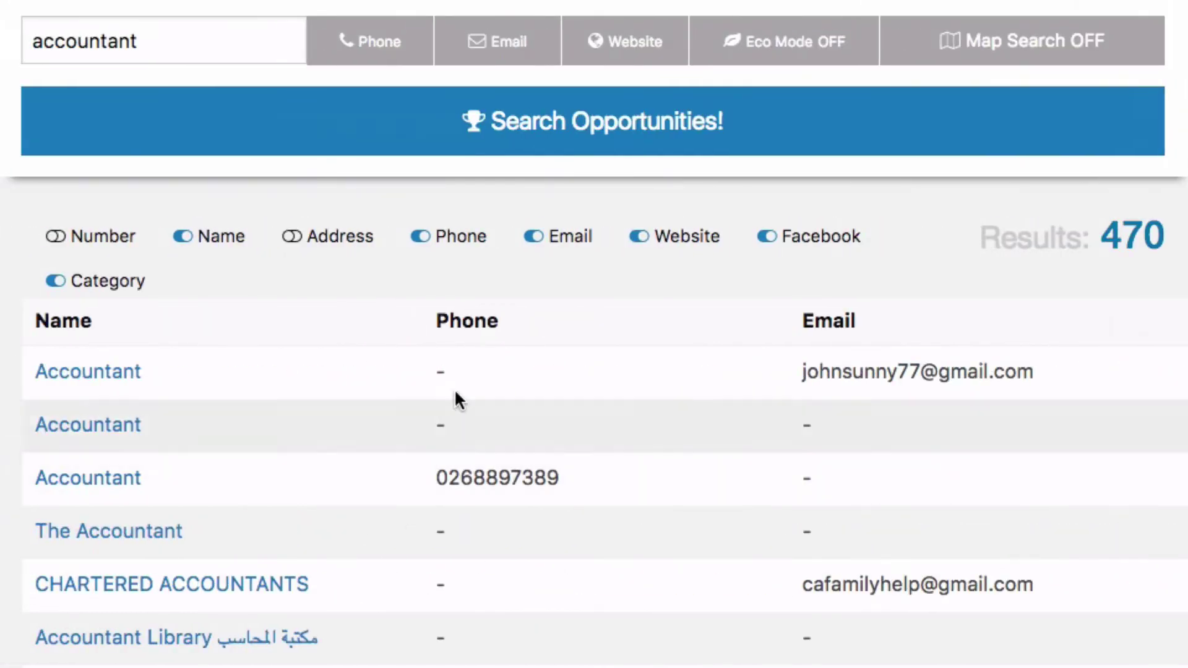
click(820, 237)
click(592, 240)
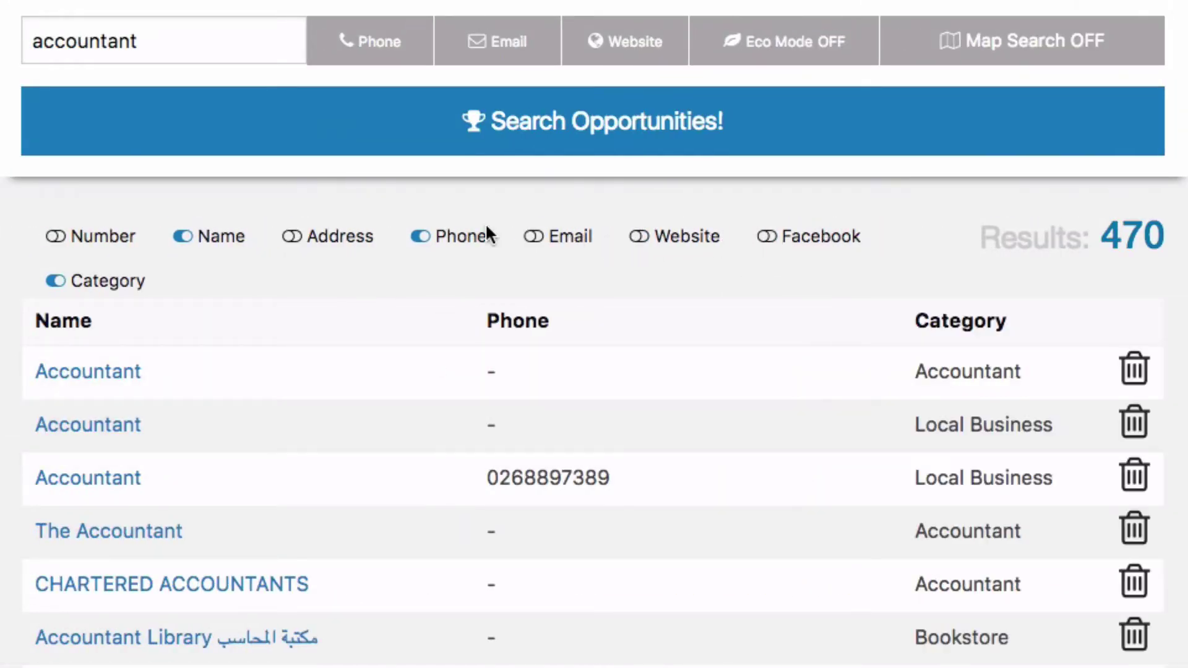
click(456, 236)
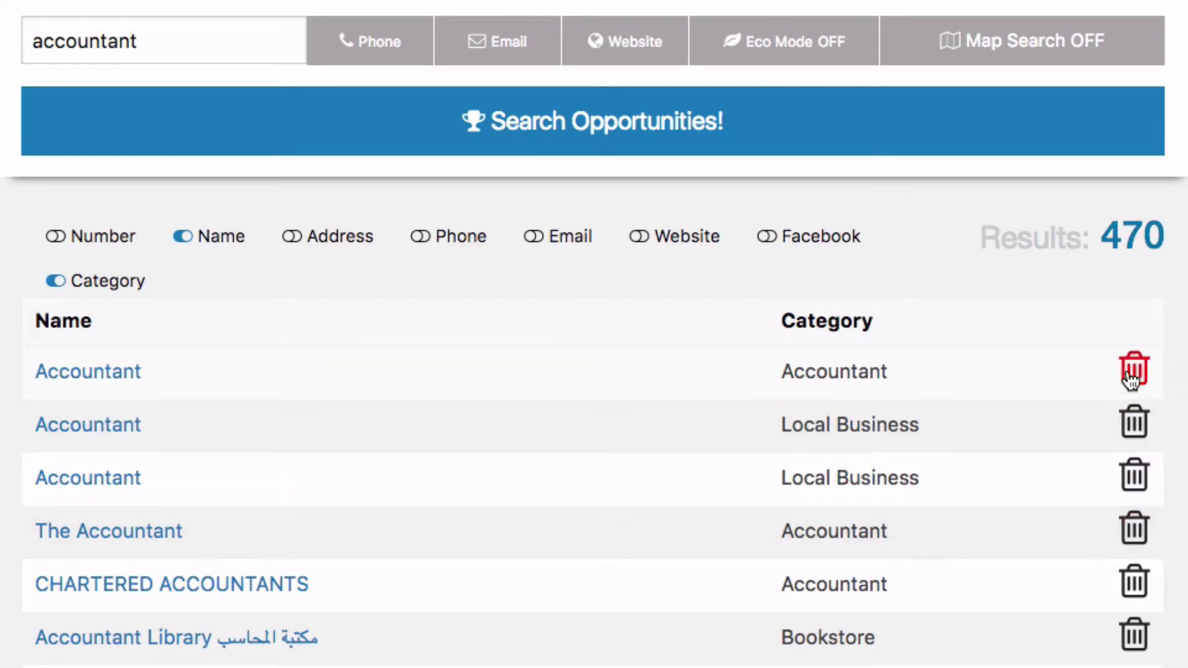
Make phone, email and website required for the listed accountant leads.
click(403, 58)
click(500, 58)
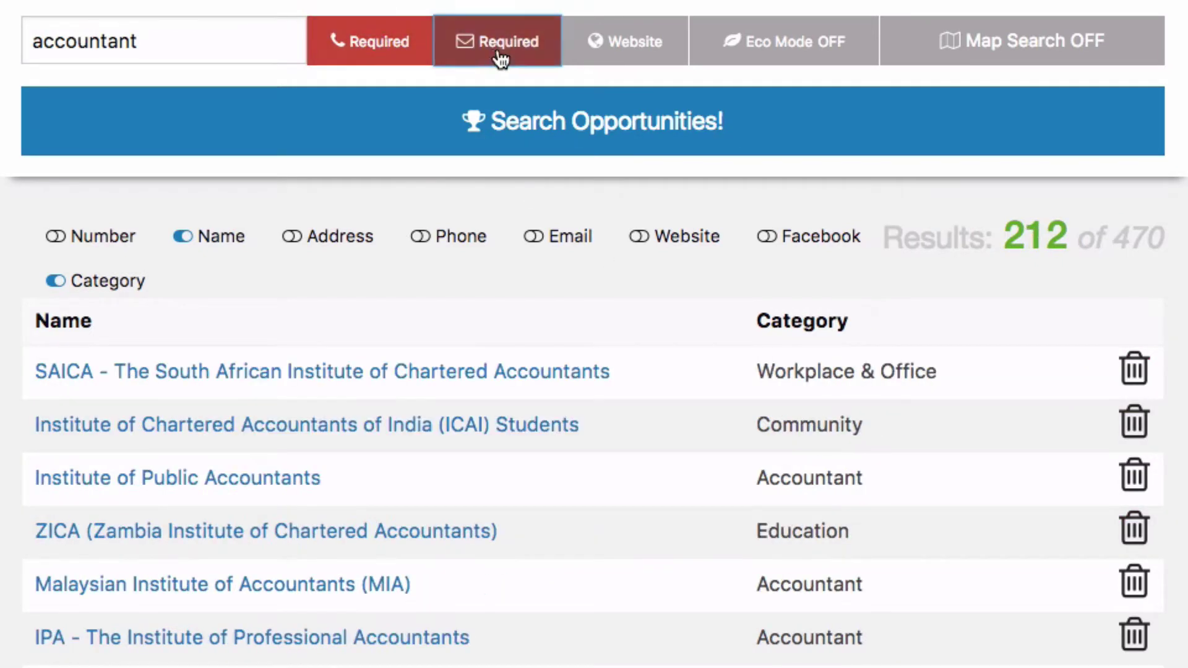
click(597, 59)
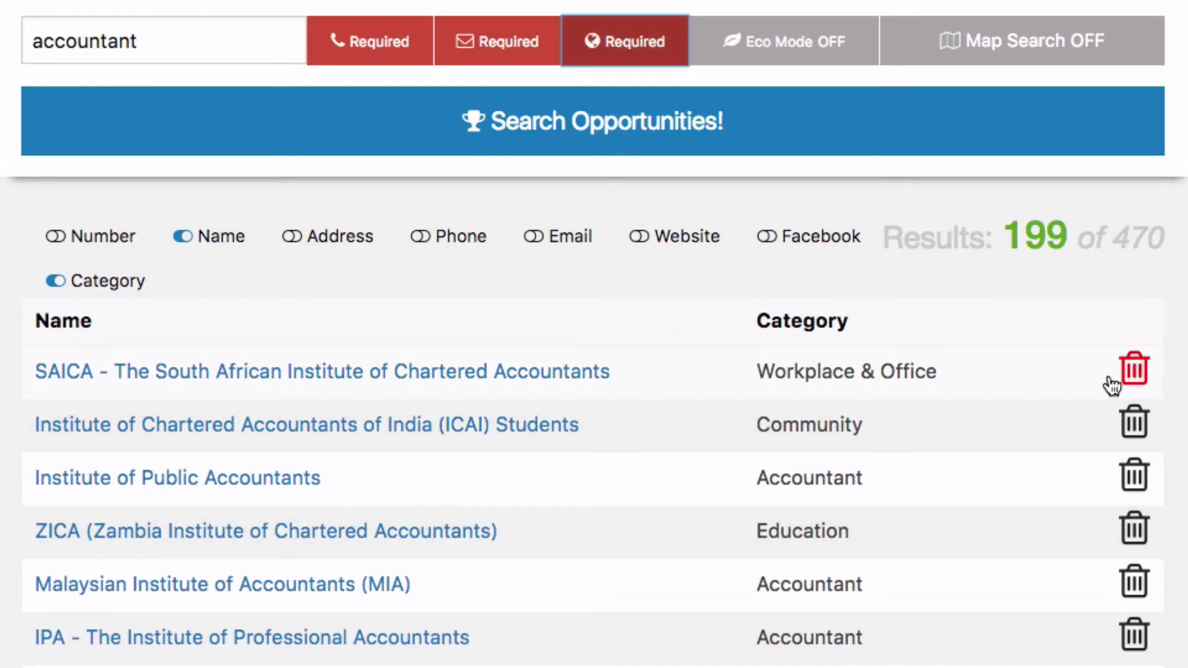
Delete the SAICA, ICAI Students, ZICA, IPA and Institute of Management Accountants leads from the results.
click(1134, 371)
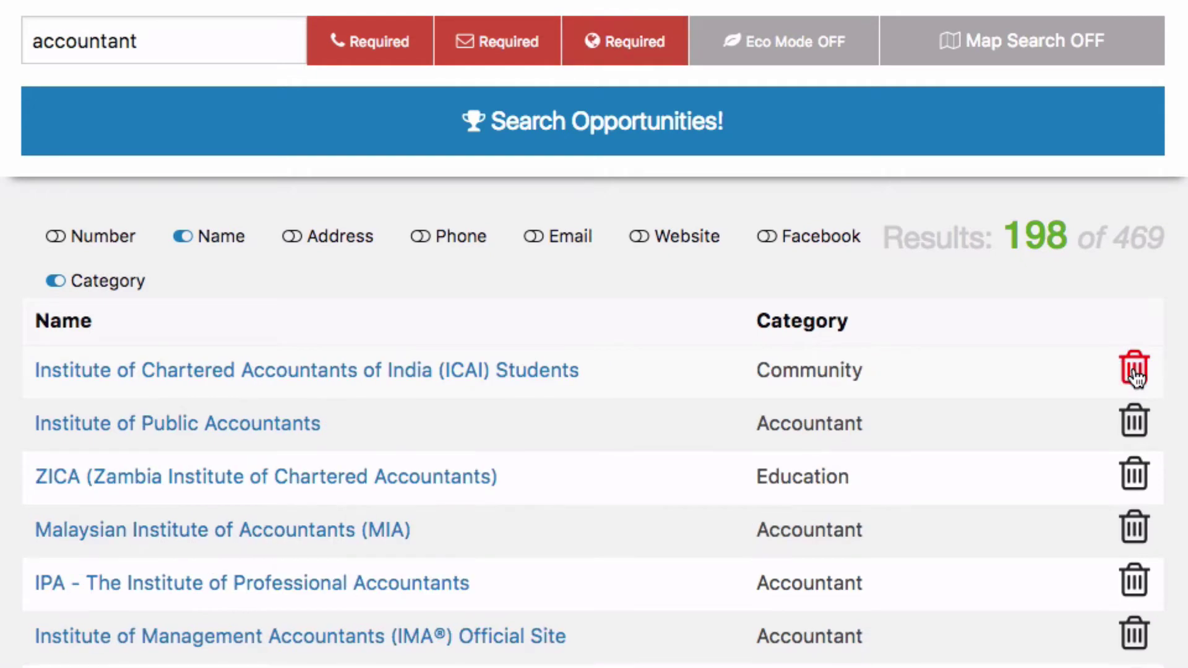
click(1134, 371)
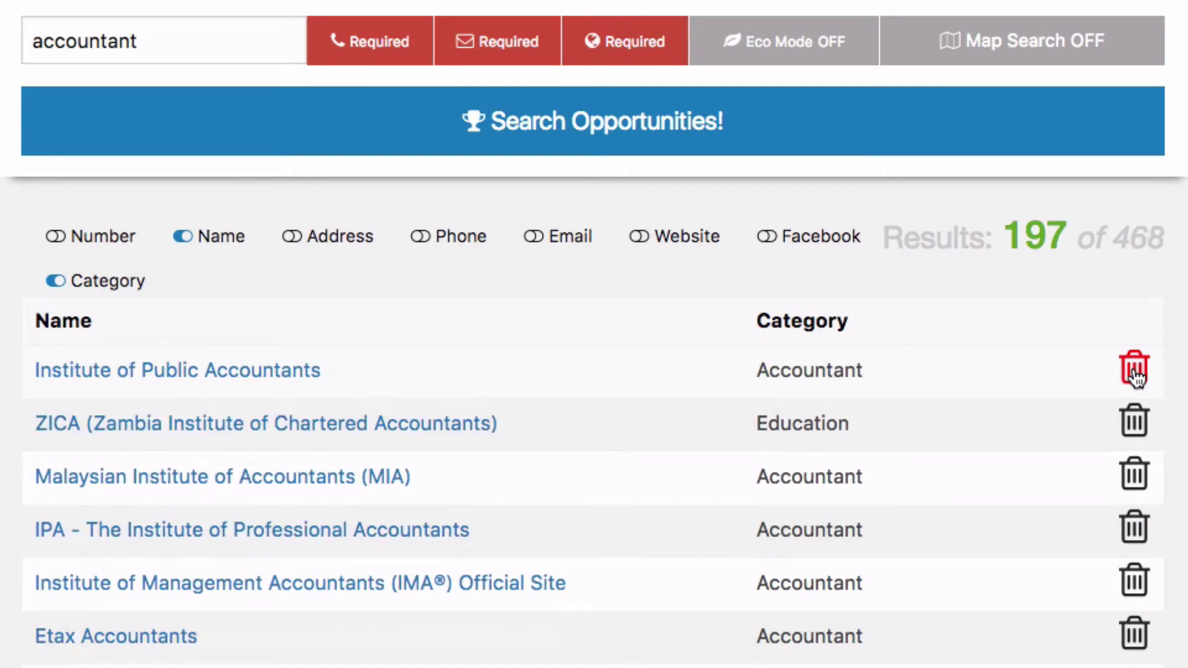
click(1133, 424)
click(1135, 476)
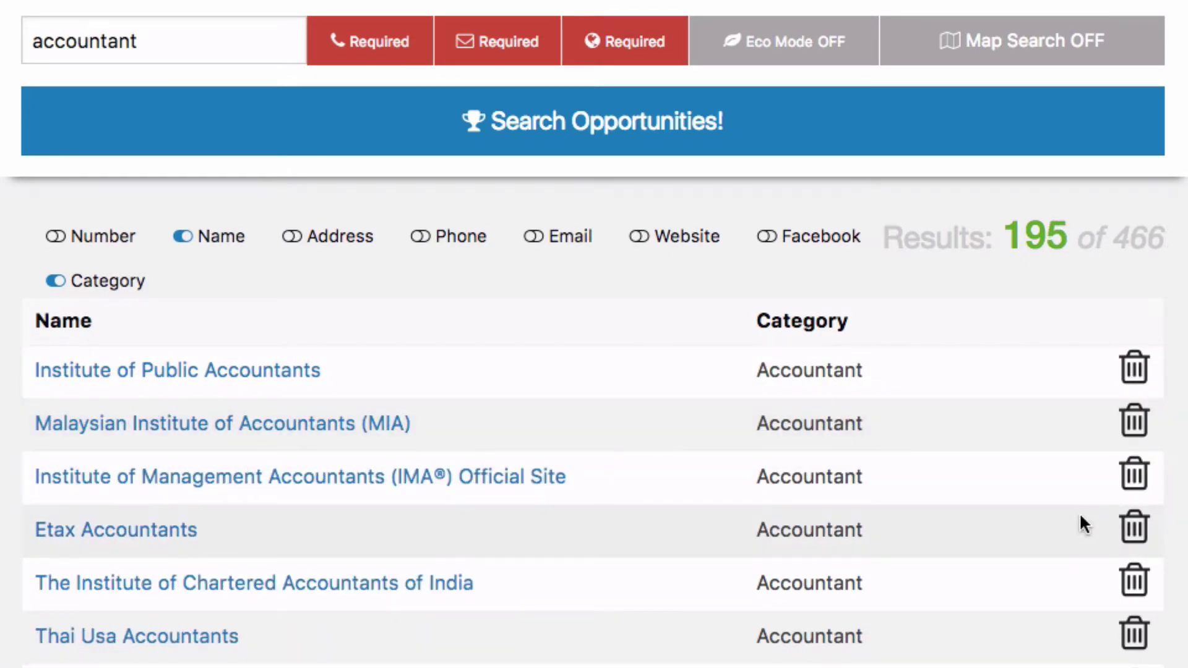
click(1135, 472)
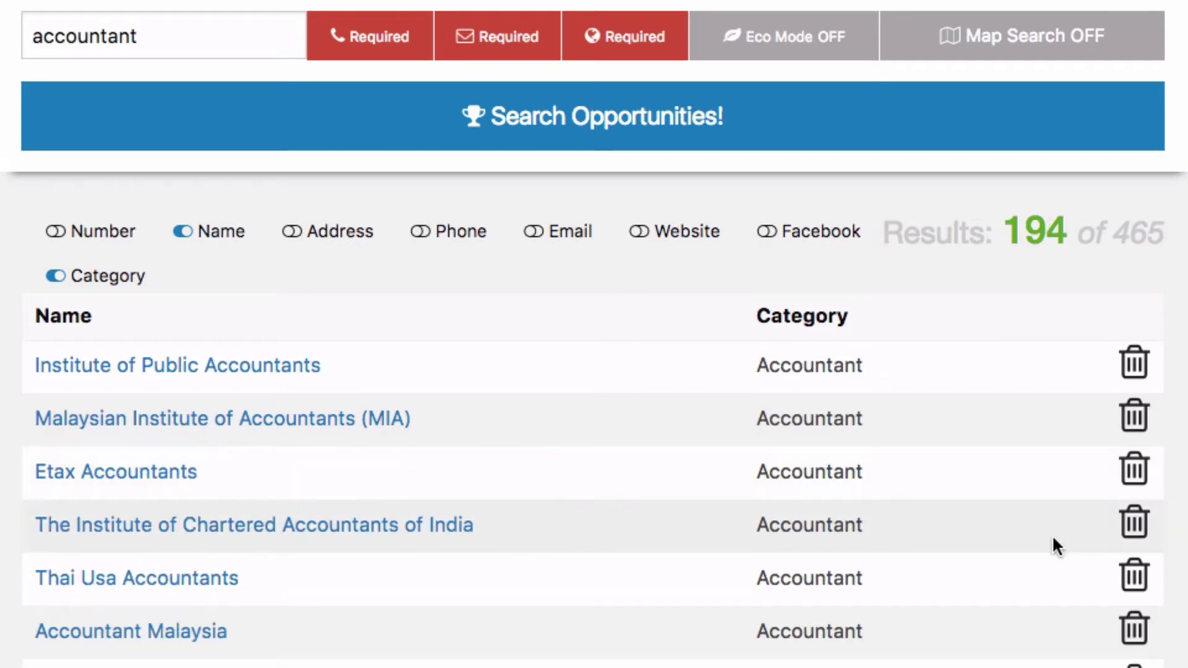
Restore the five deleted leads to the results list.
scroll(1052, 534, down, 20)
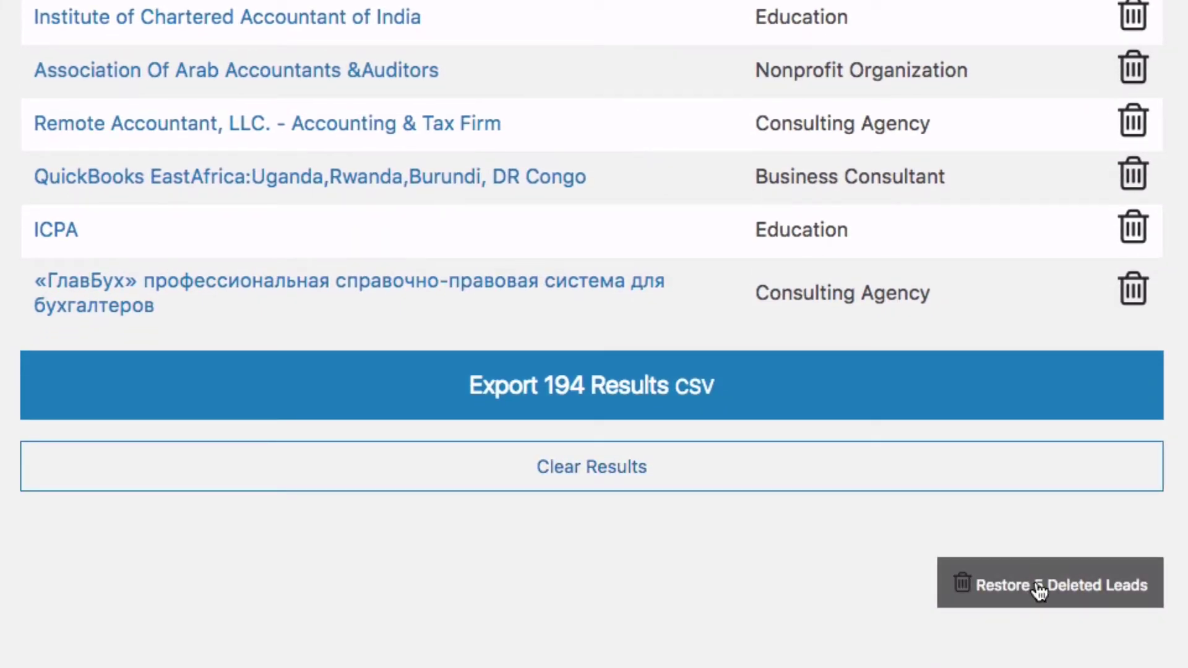
click(1039, 591)
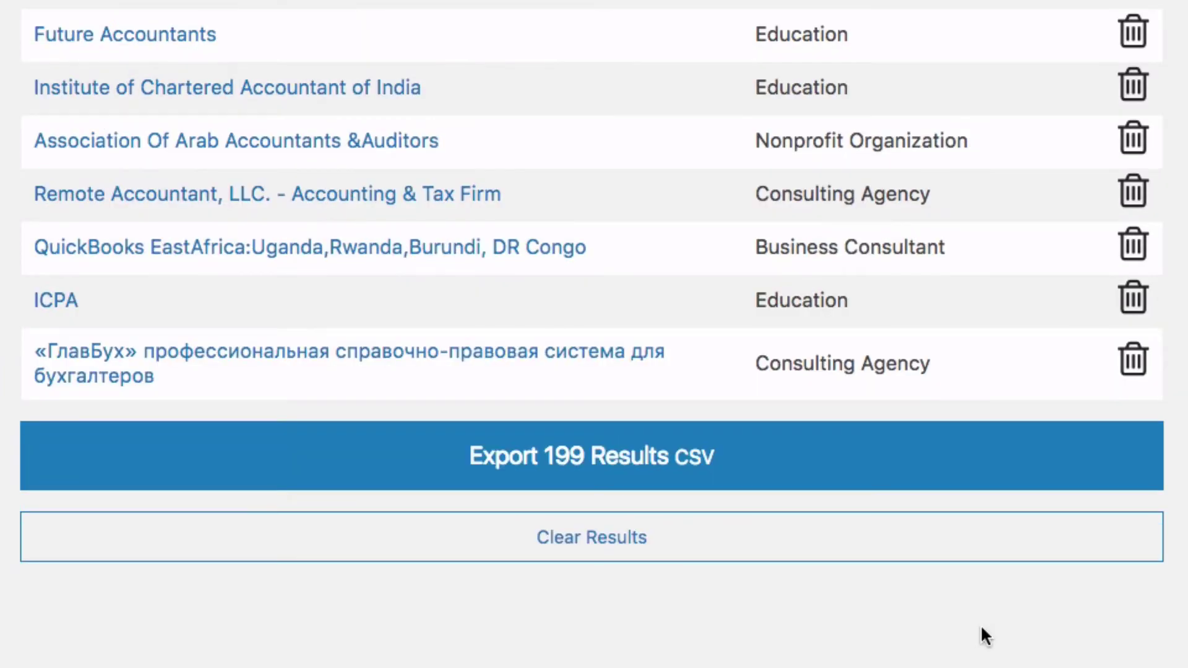
Show the Phone, Email and Website columns in the results table.
scroll(717, 223, up, 15)
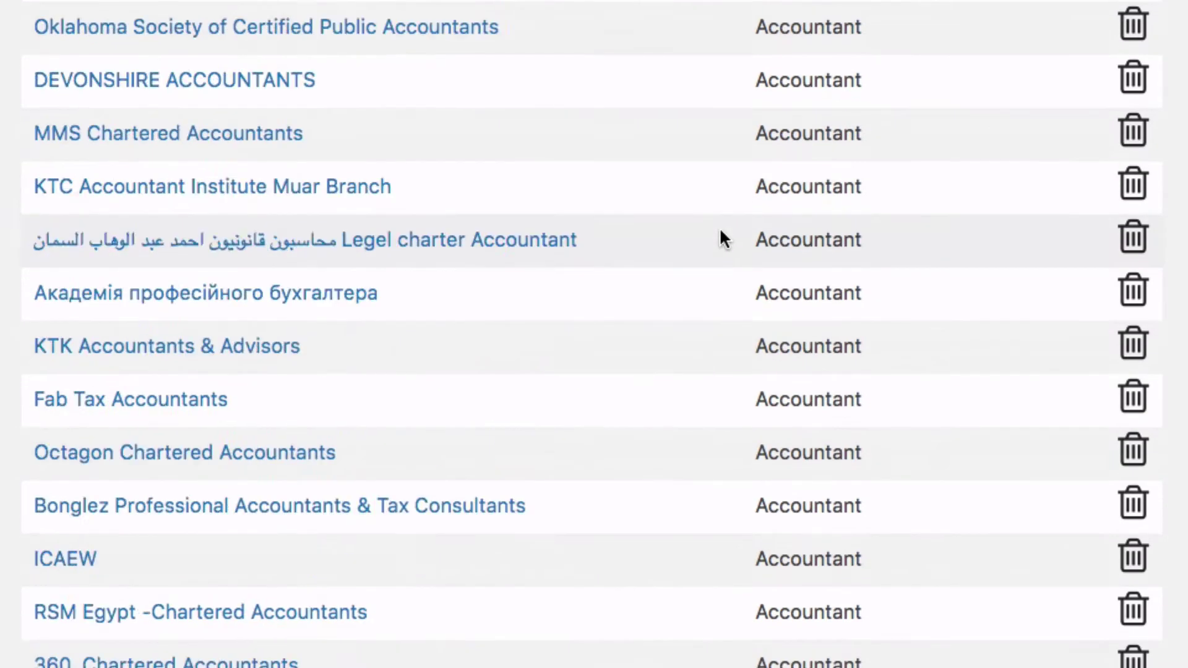
scroll(719, 238, up, 15)
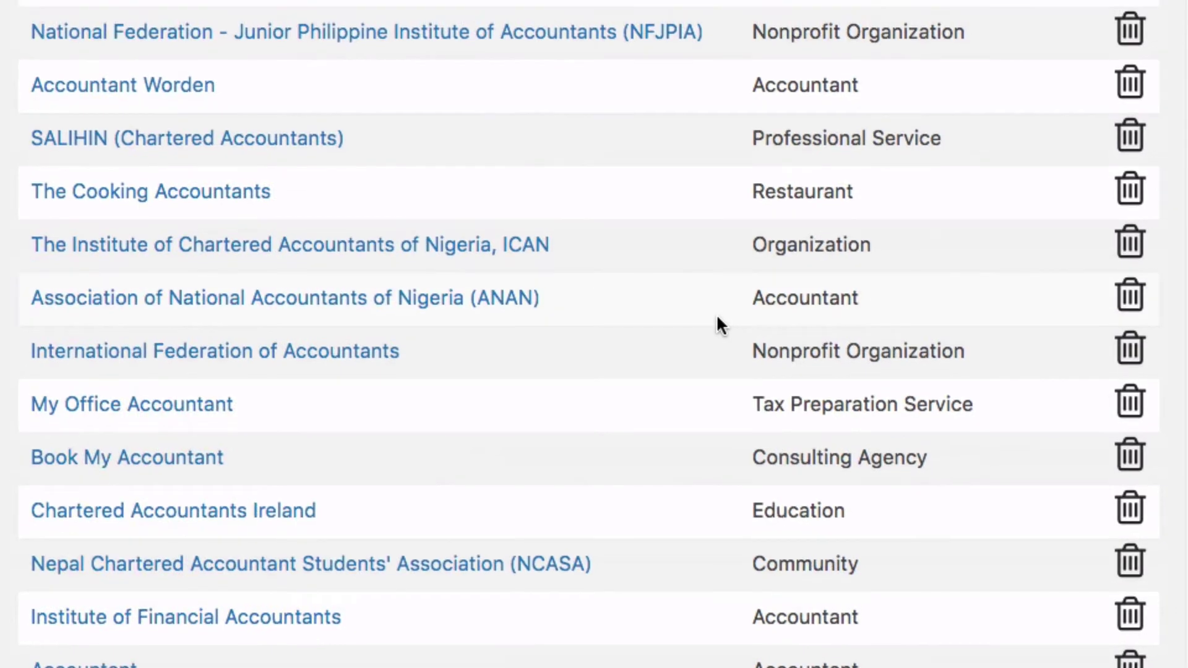
scroll(718, 324, up, 10)
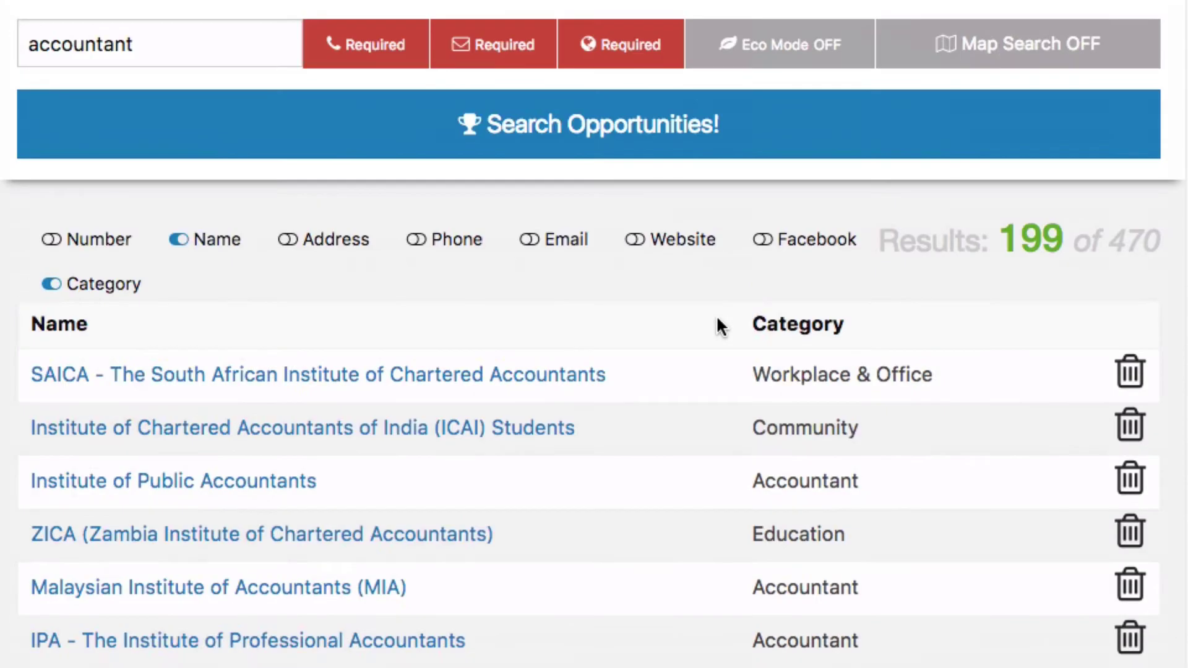
click(456, 244)
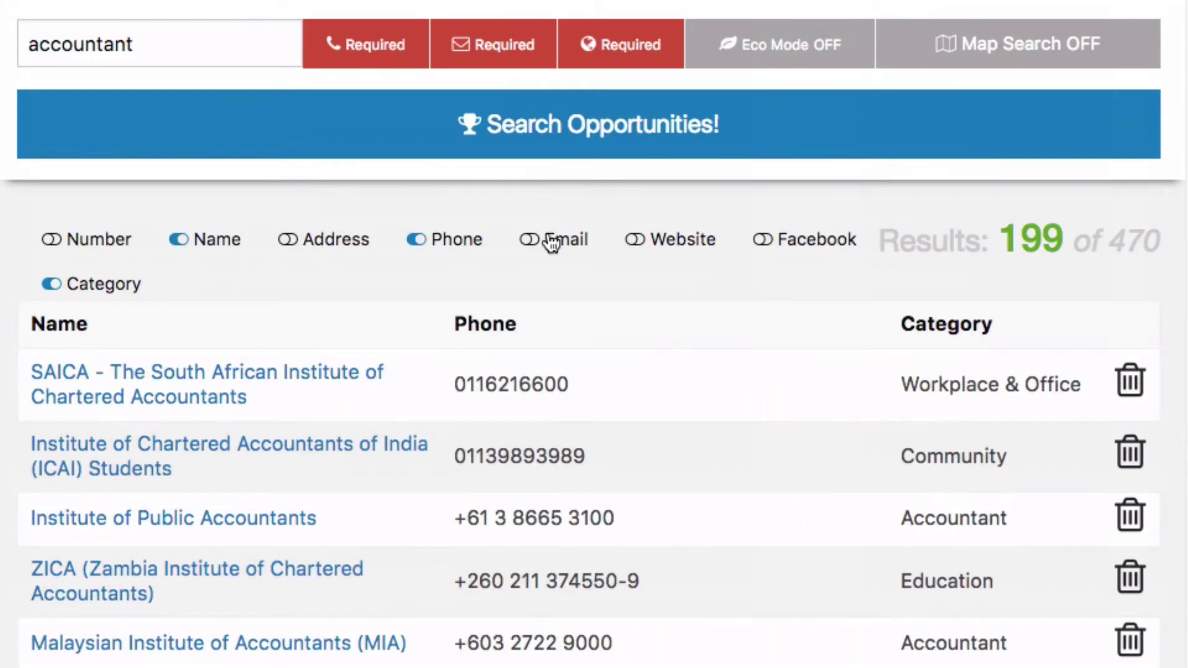
click(554, 241)
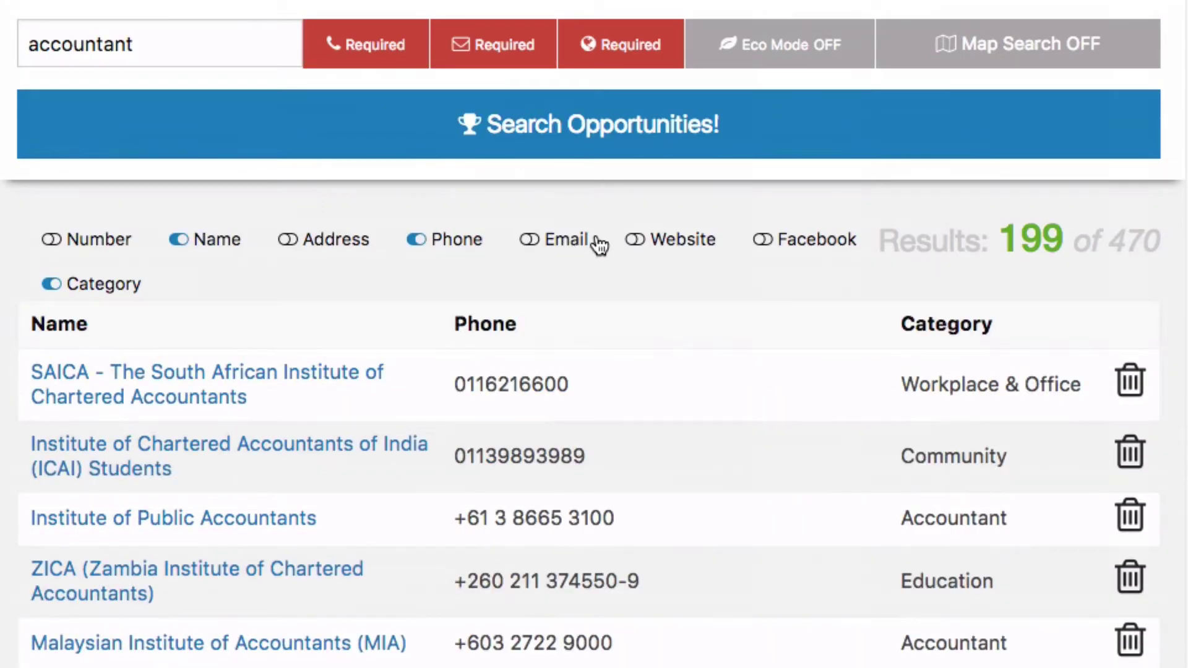
click(678, 243)
Turn on Map Search for the accountant search.
scroll(619, 297, down, 20)
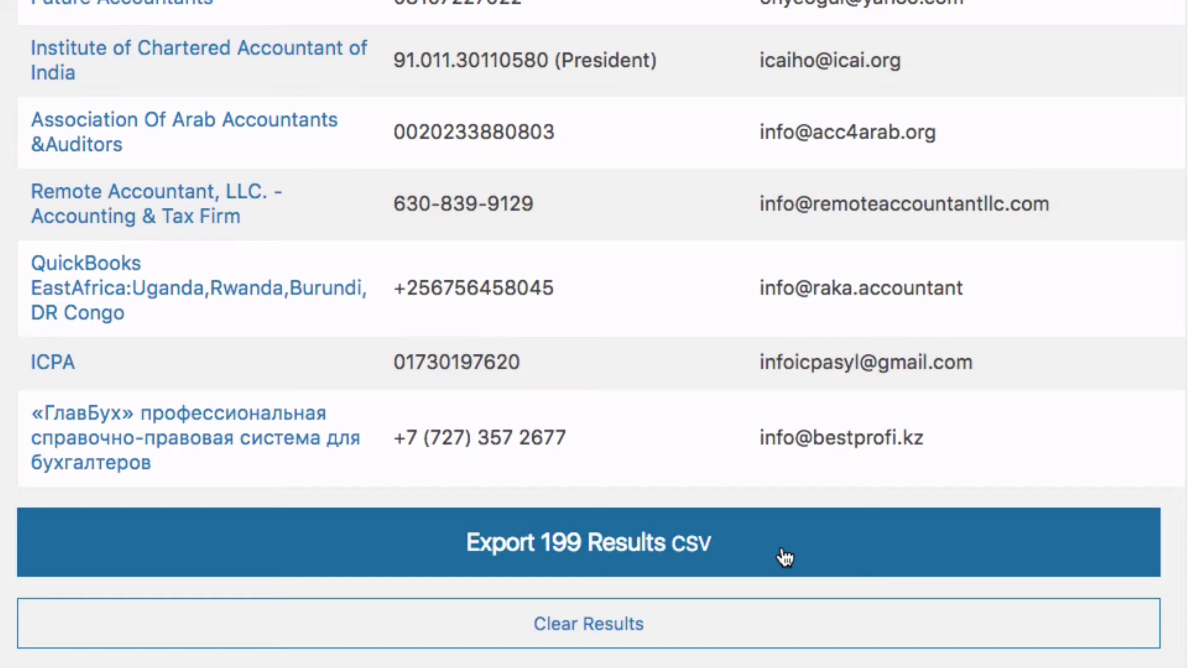
scroll(636, 442, up, 20)
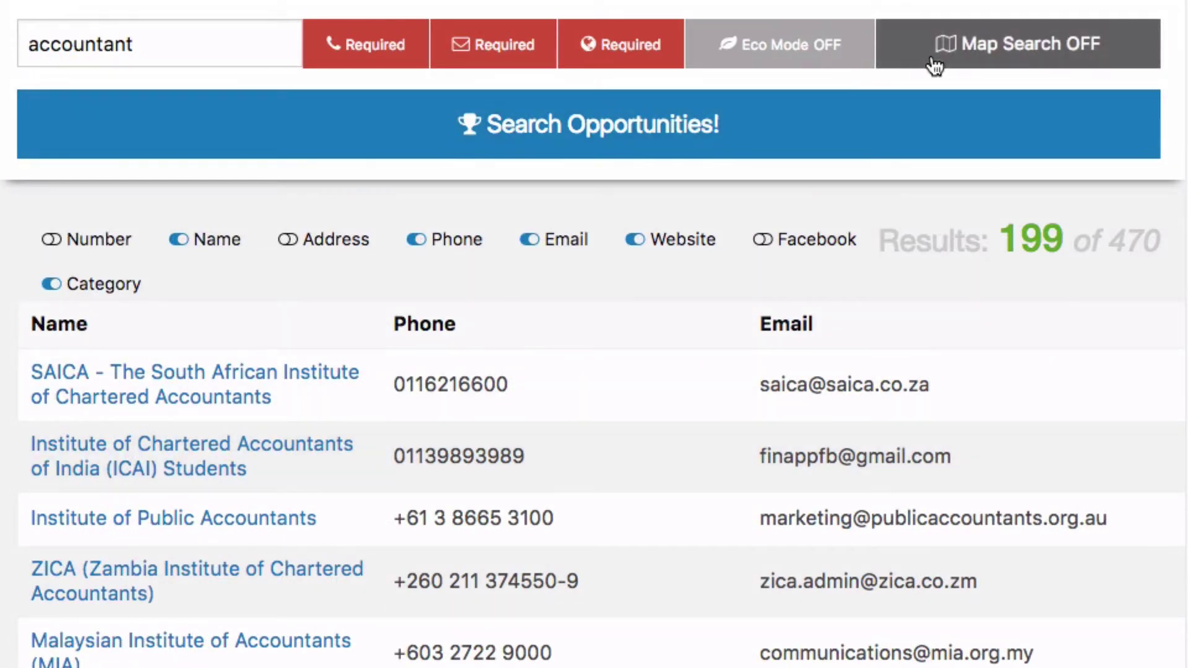
click(978, 59)
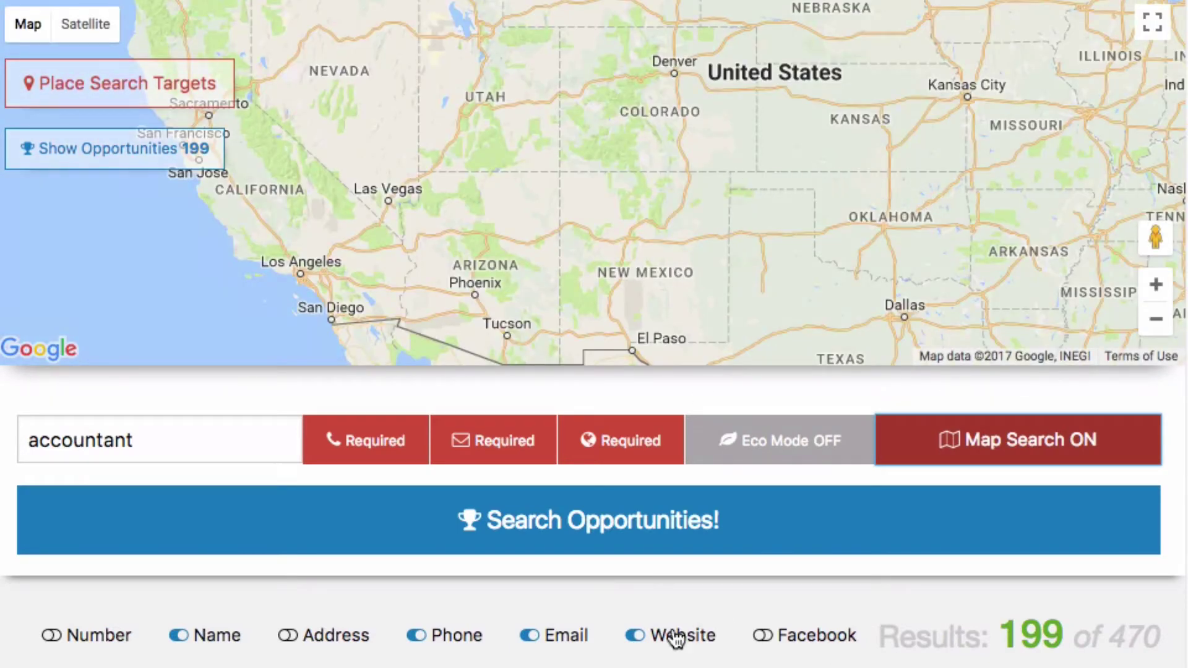
Clear the accountant search results and confirm the clearing.
scroll(634, 628, down, 20)
click(637, 631)
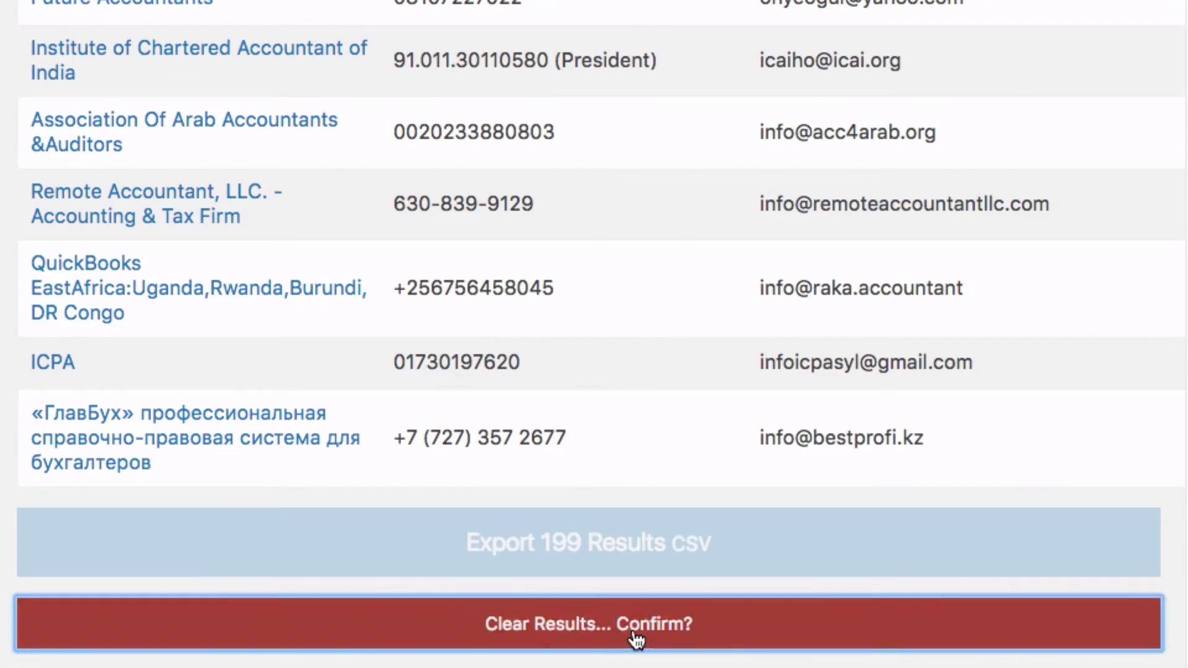
click(639, 632)
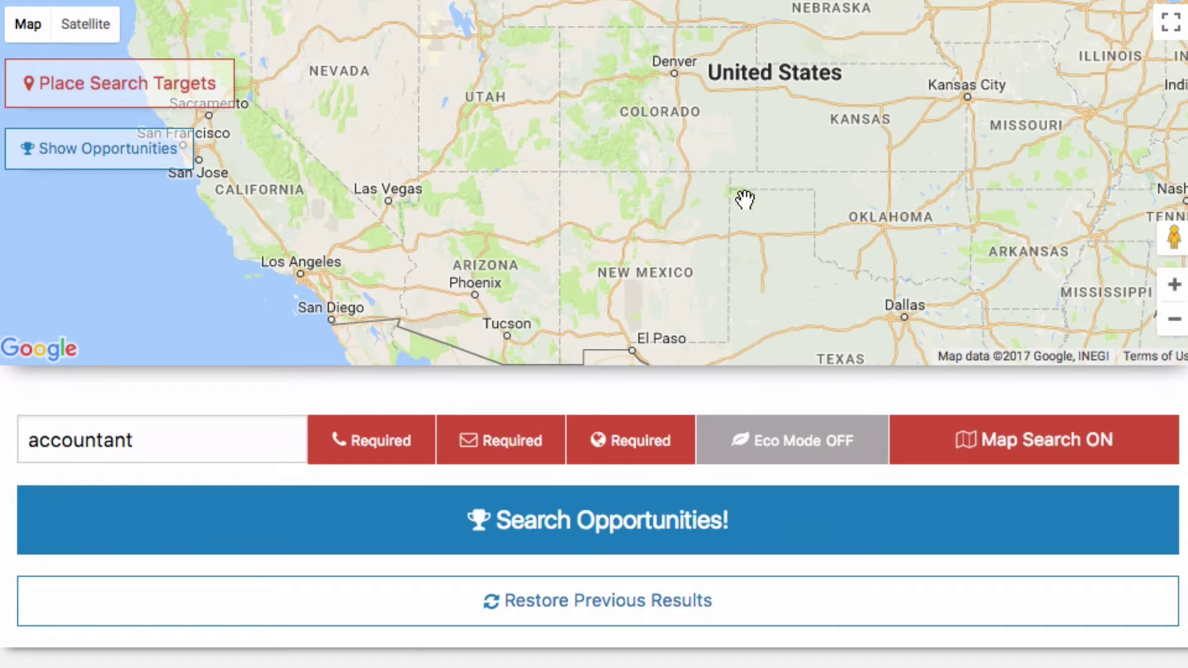
Place three search targets on the map at Amsterdam, near Brunswick and at Brussels.
drag(960, 300, 631, 477)
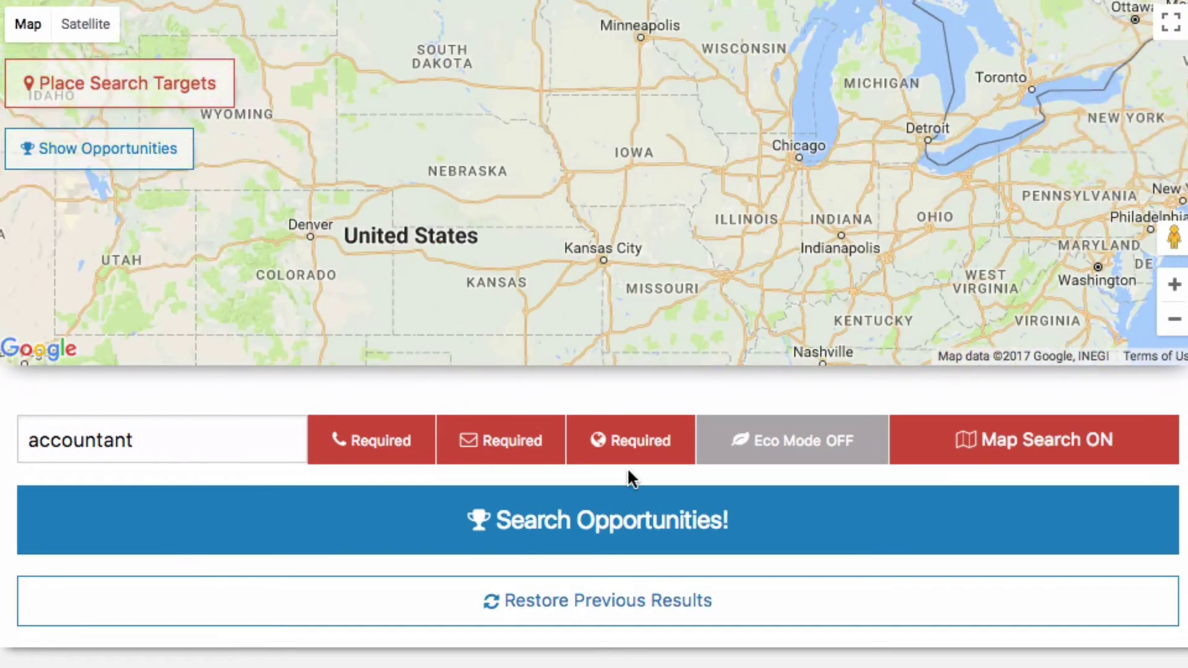
drag(385, 340, 684, 193)
drag(385, 162, 271, 83)
drag(456, 150, 522, 241)
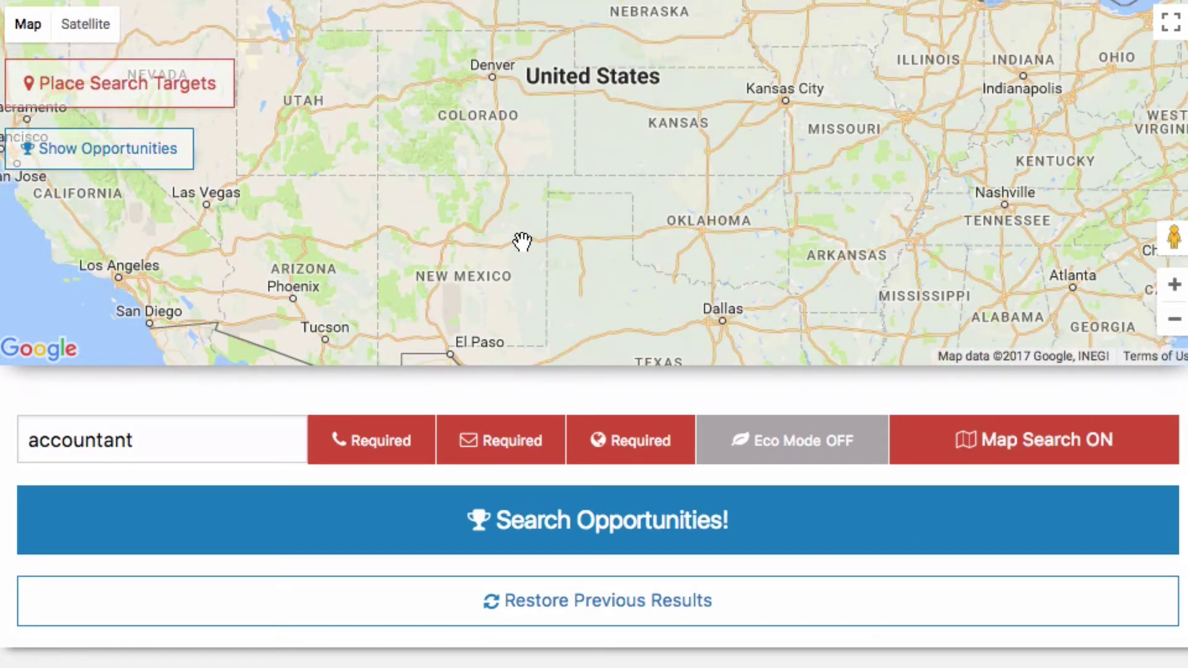
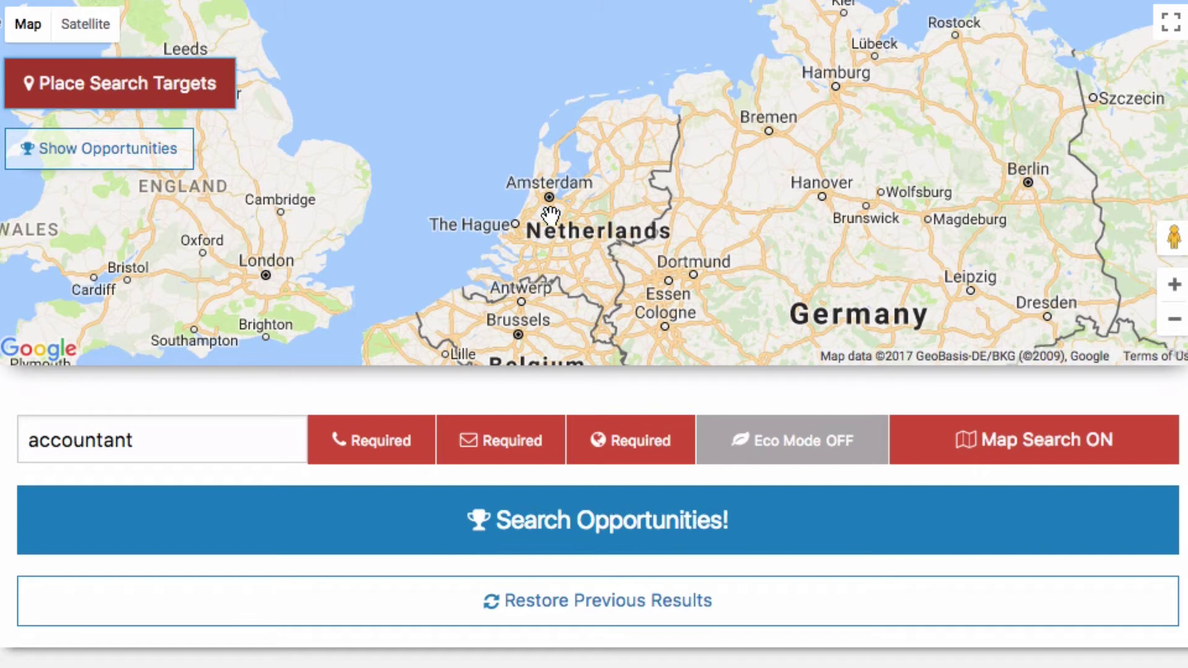
click(548, 187)
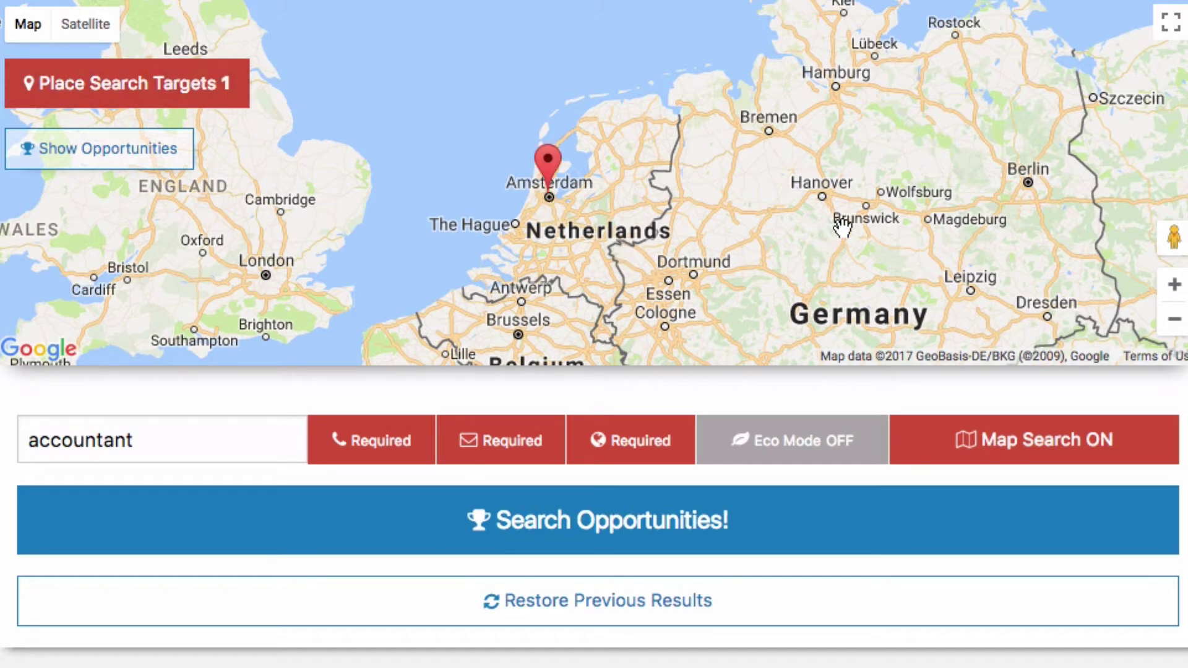
click(873, 203)
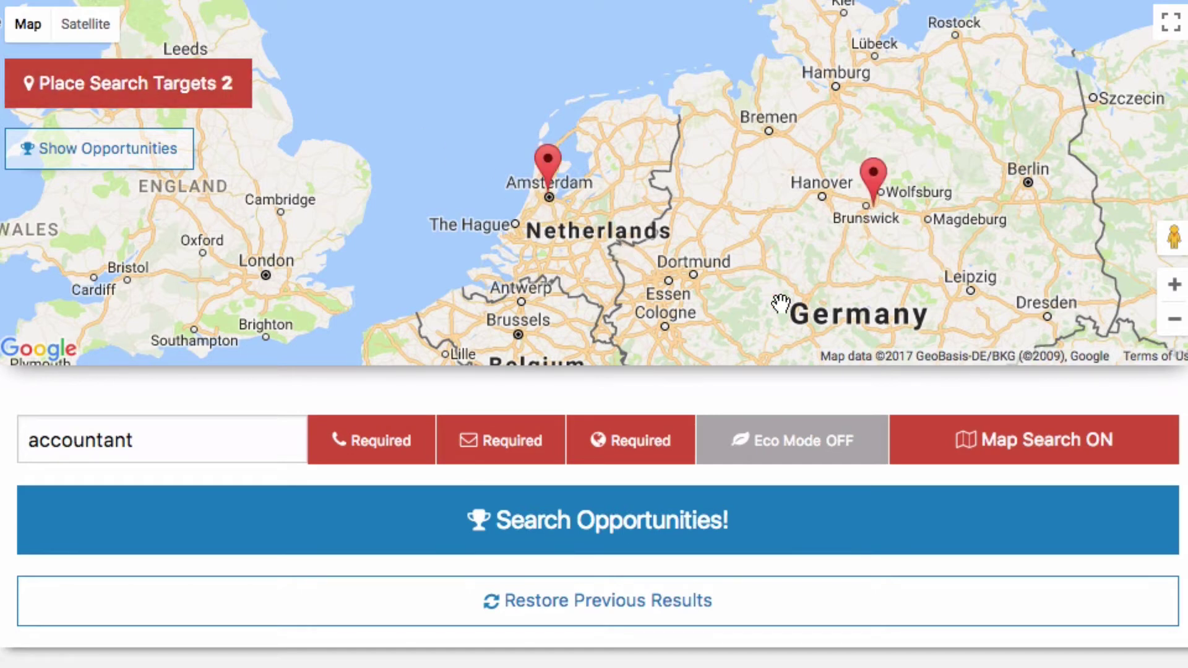
click(519, 334)
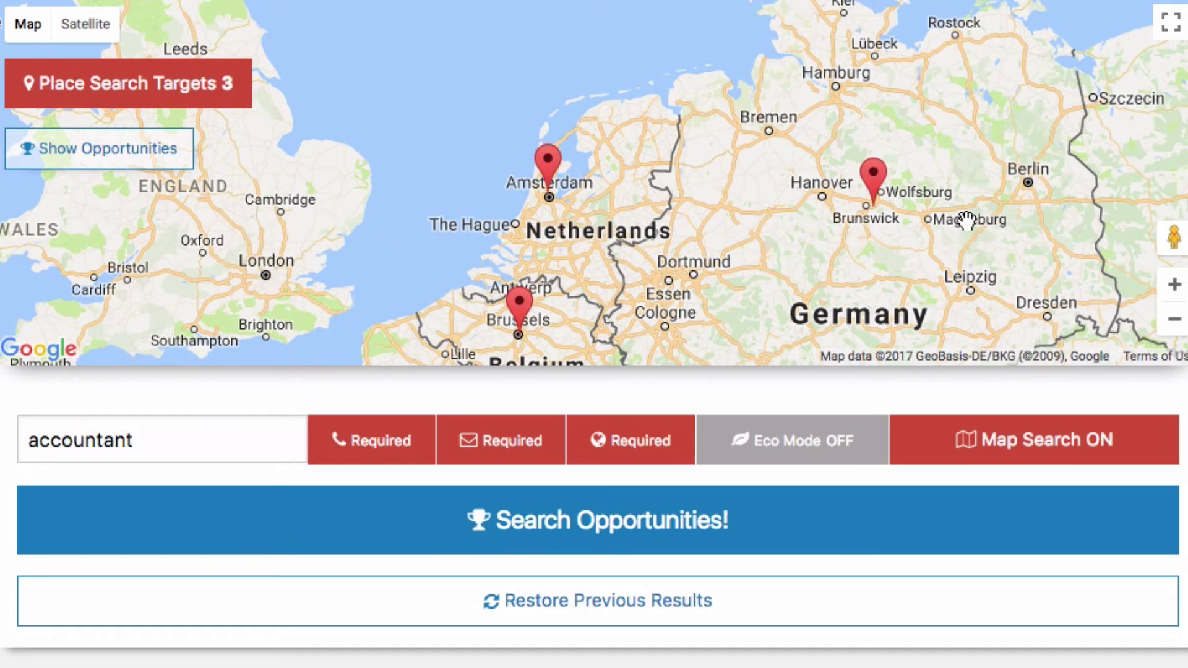
Remove the Brussels, Amsterdam and Brunswick search targets one by one.
drag(895, 273, 856, 245)
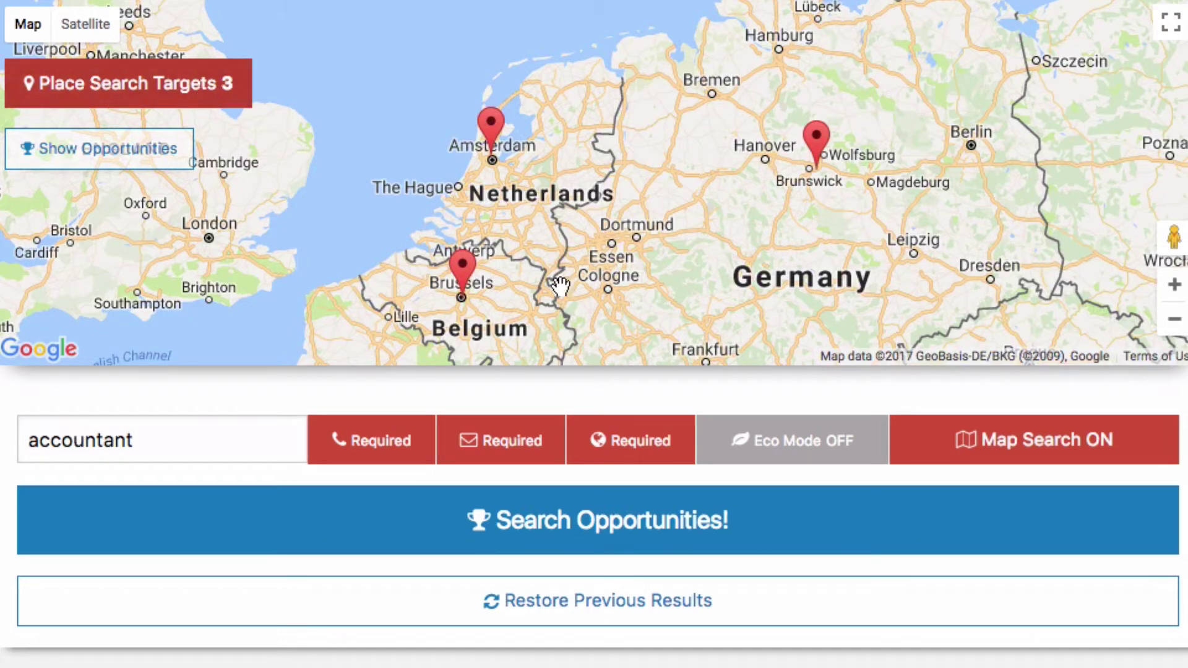
click(465, 272)
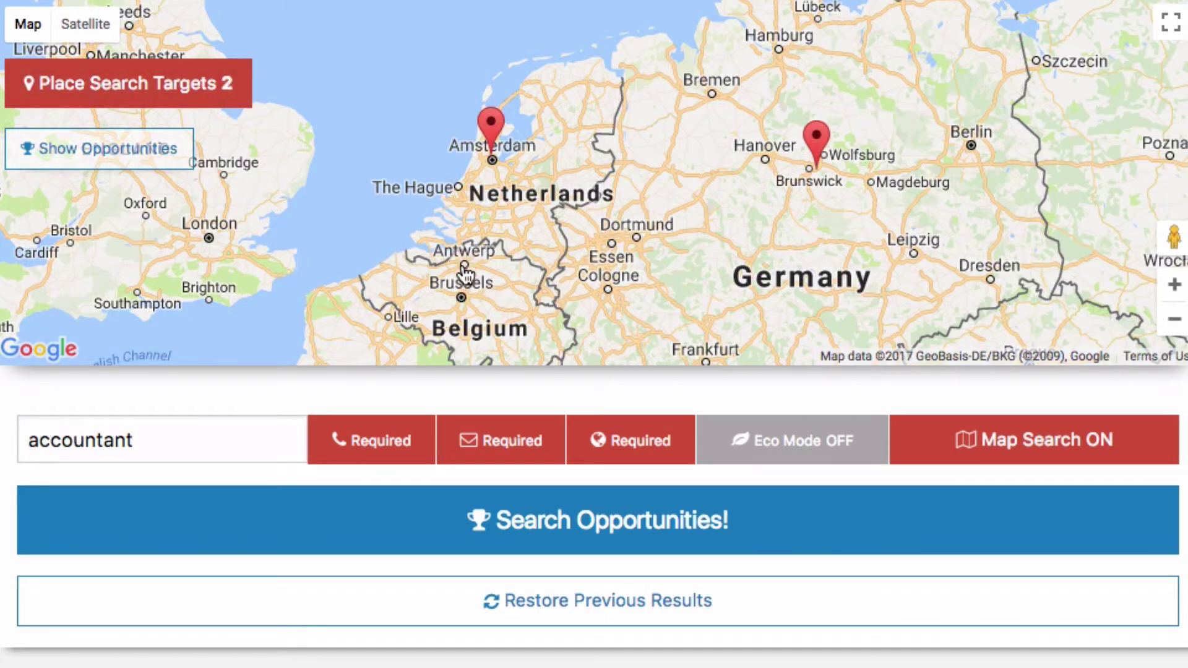
click(498, 129)
click(818, 141)
Place seven search targets across Belgium, Germany and western Poland, including near Antwerp, Brussels, Wolfsburg and Leipzig.
click(489, 249)
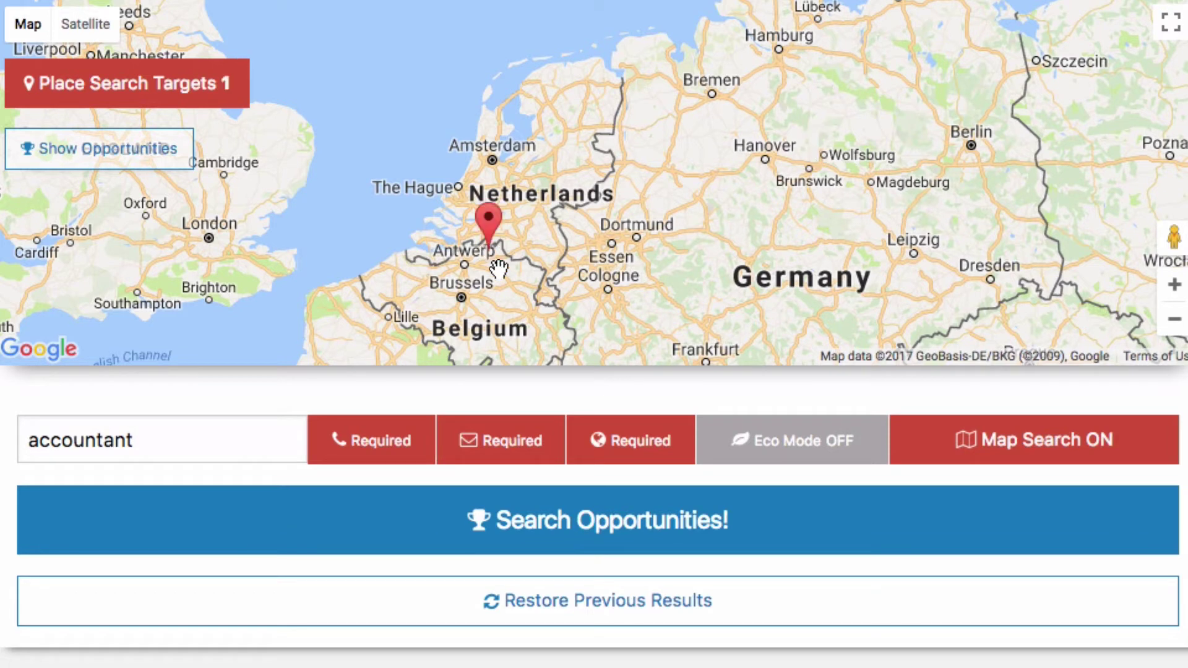
click(472, 314)
click(683, 287)
click(639, 162)
click(857, 151)
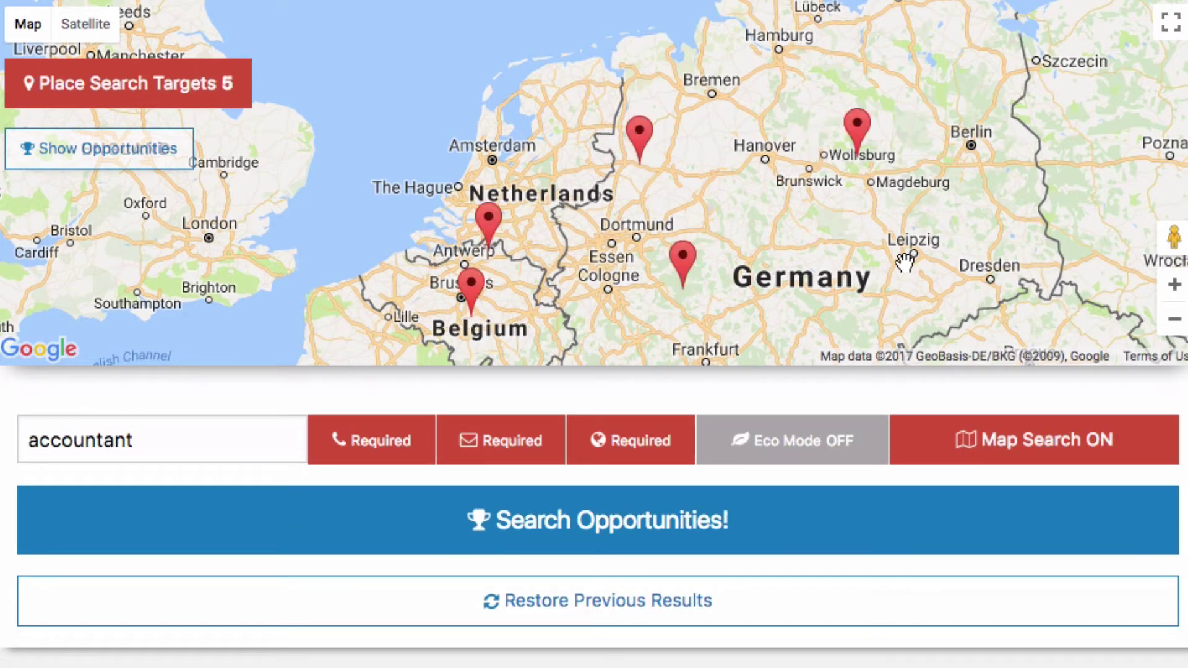
click(904, 258)
click(1070, 195)
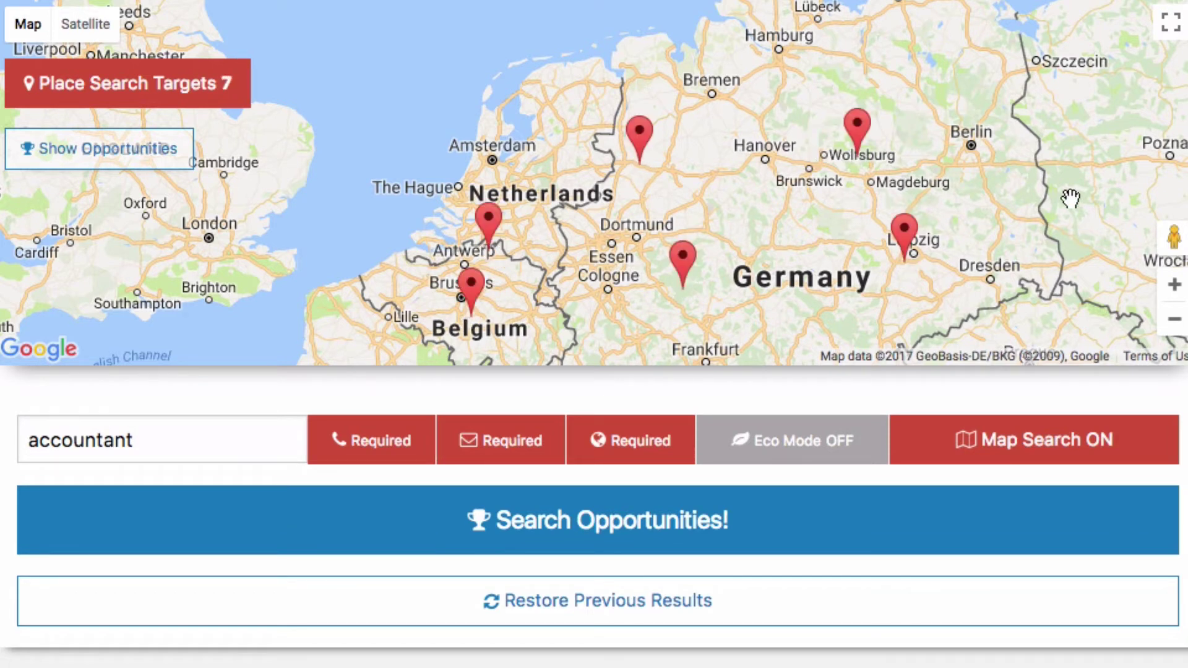
Clear all seven search targets from the map, restoring them once before clearing them again.
click(202, 93)
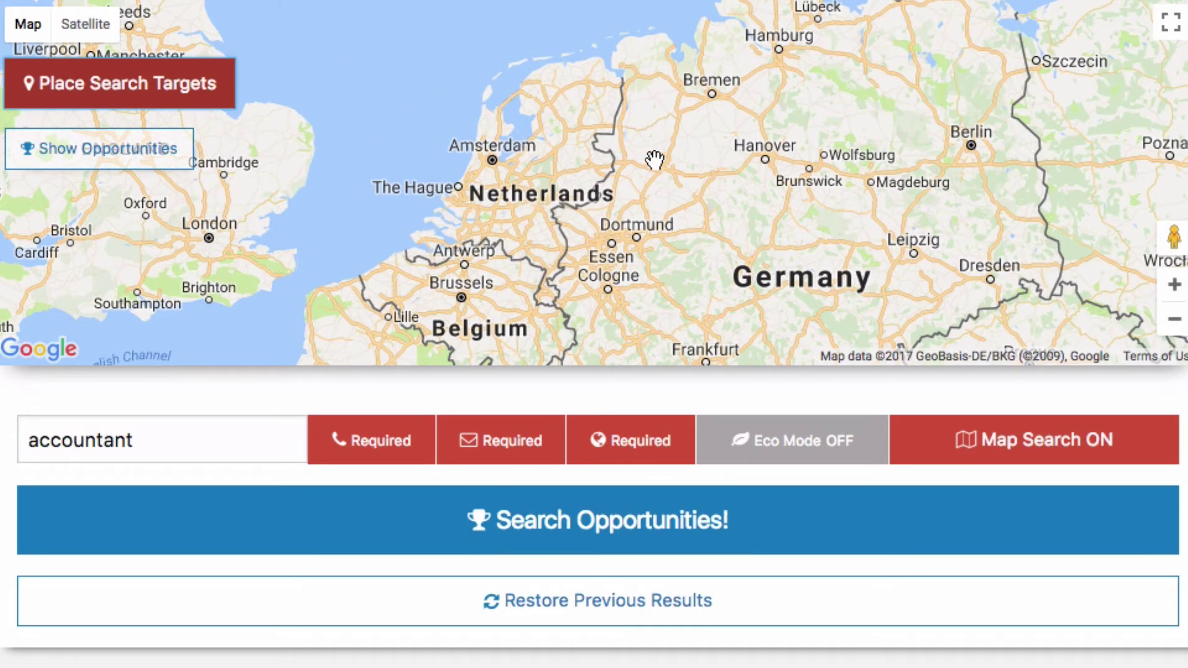
click(172, 94)
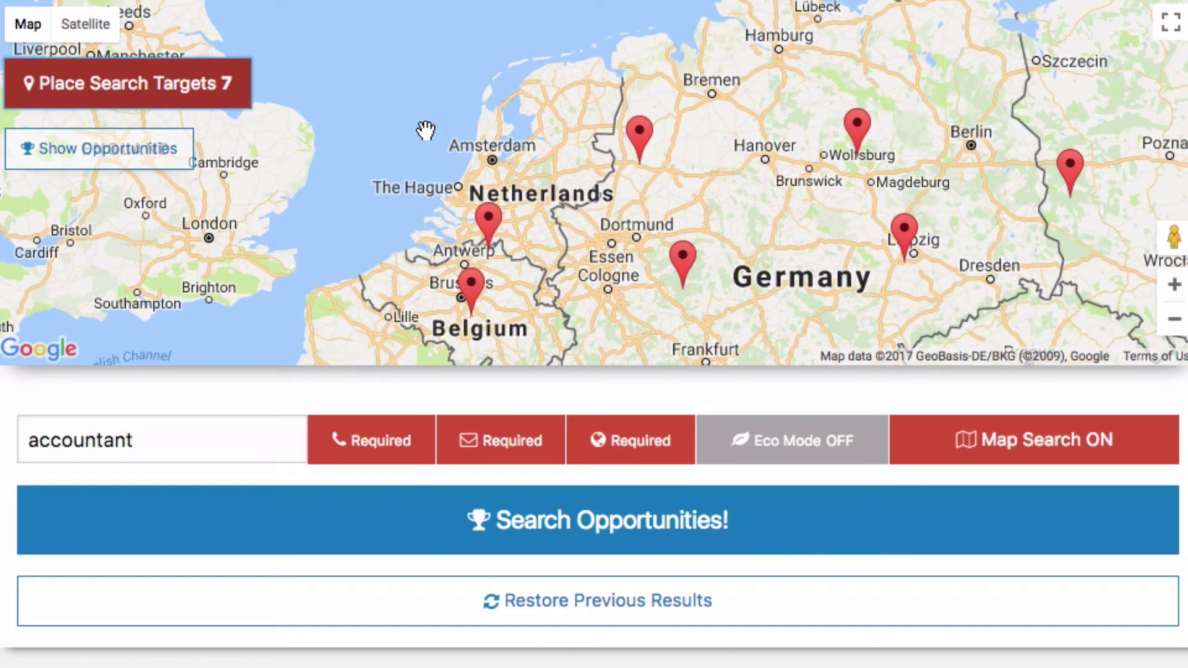
click(204, 96)
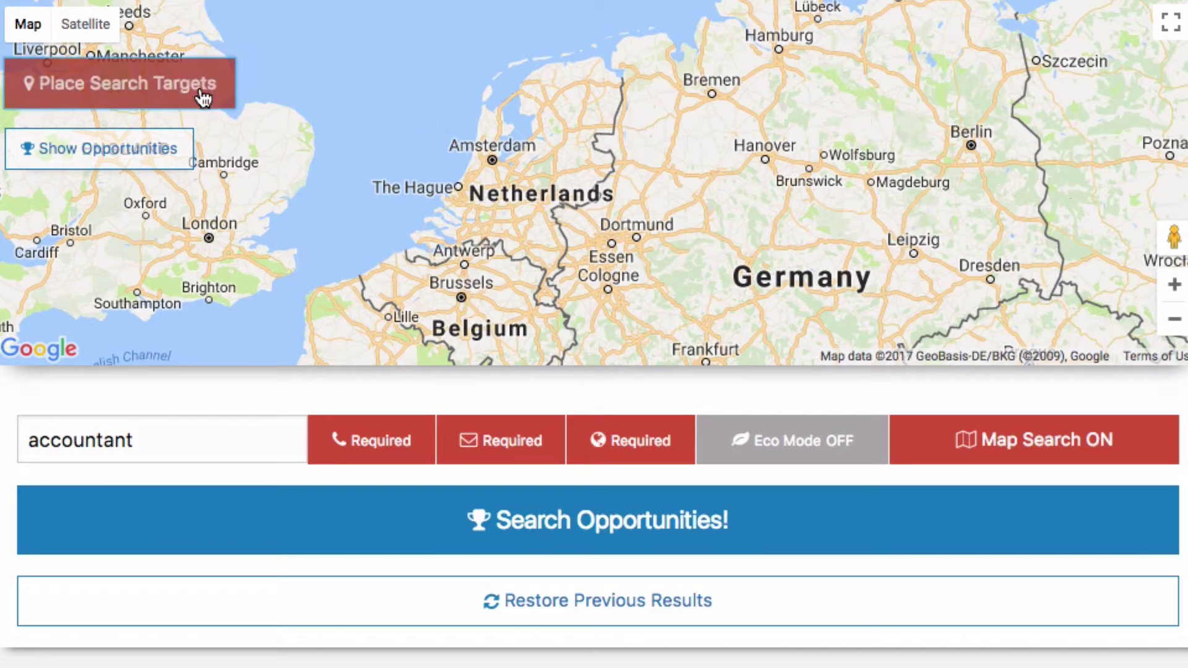
Place six search targets around London: the centre, Dagenham, north of the M1 label, Harrow, Twickenham and Bromley.
drag(257, 266, 630, 276)
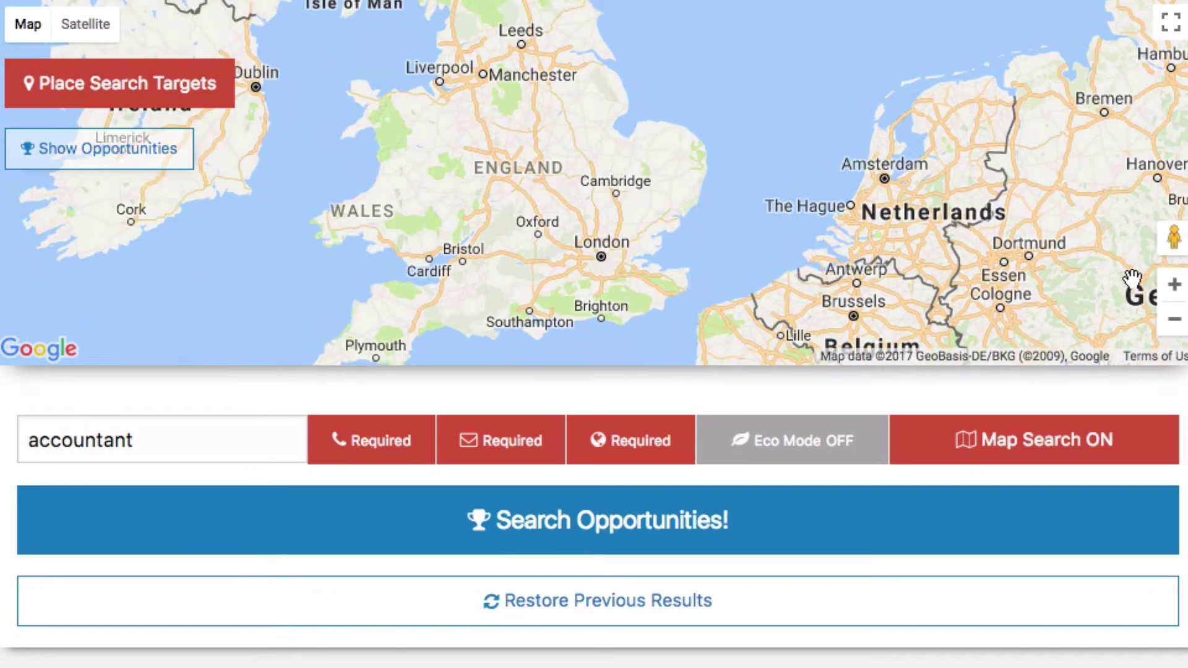
click(1175, 286)
click(1175, 286)
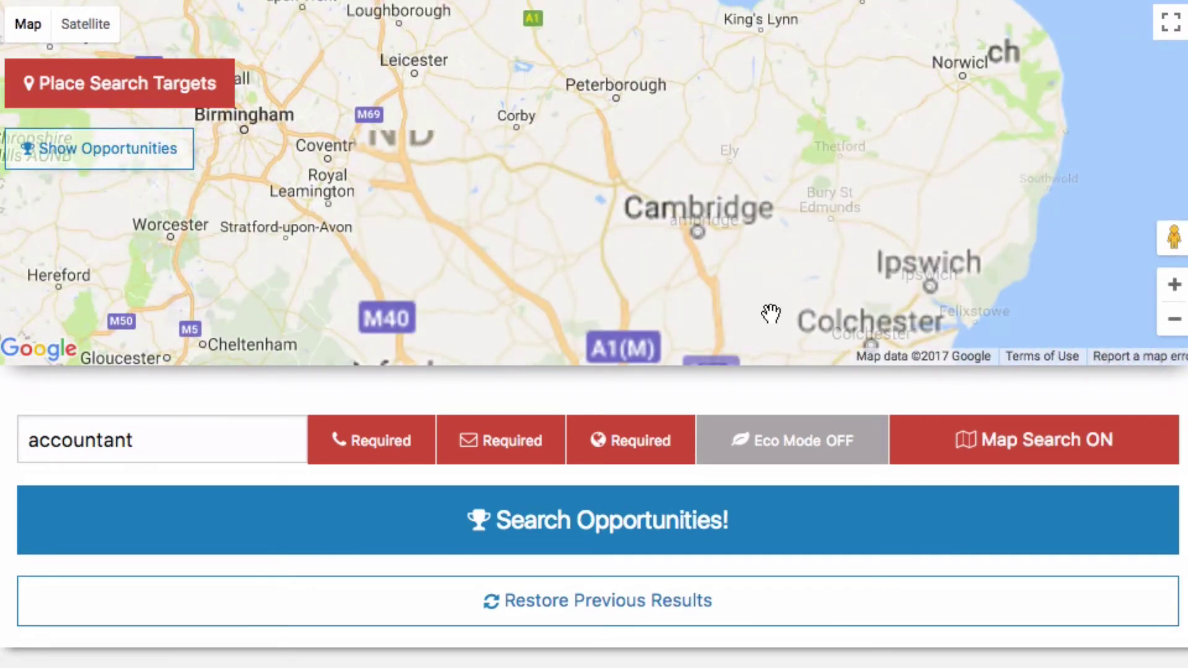
drag(770, 313, 696, 17)
drag(706, 251, 681, 233)
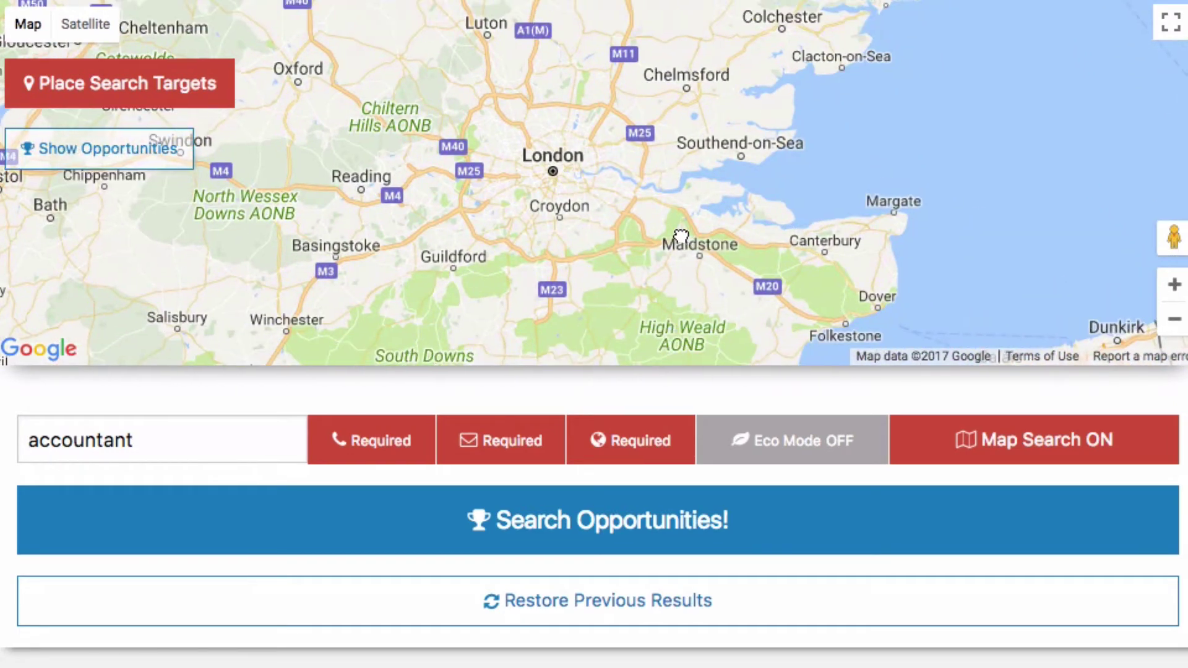
click(1175, 286)
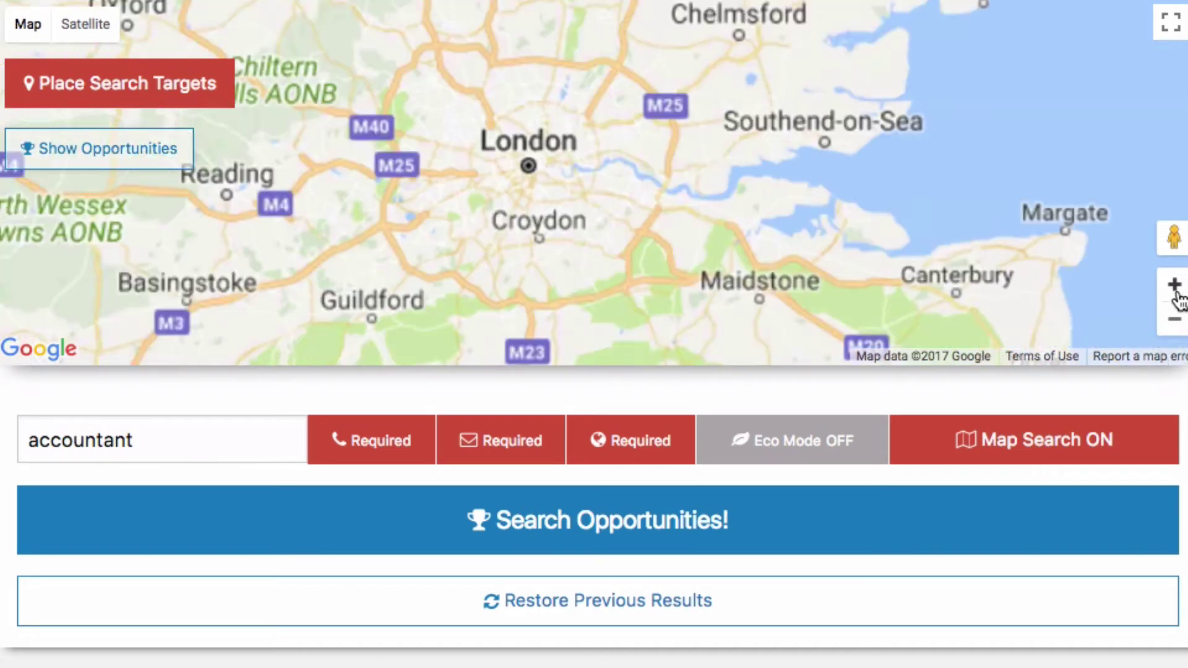
click(1175, 286)
drag(602, 216, 705, 278)
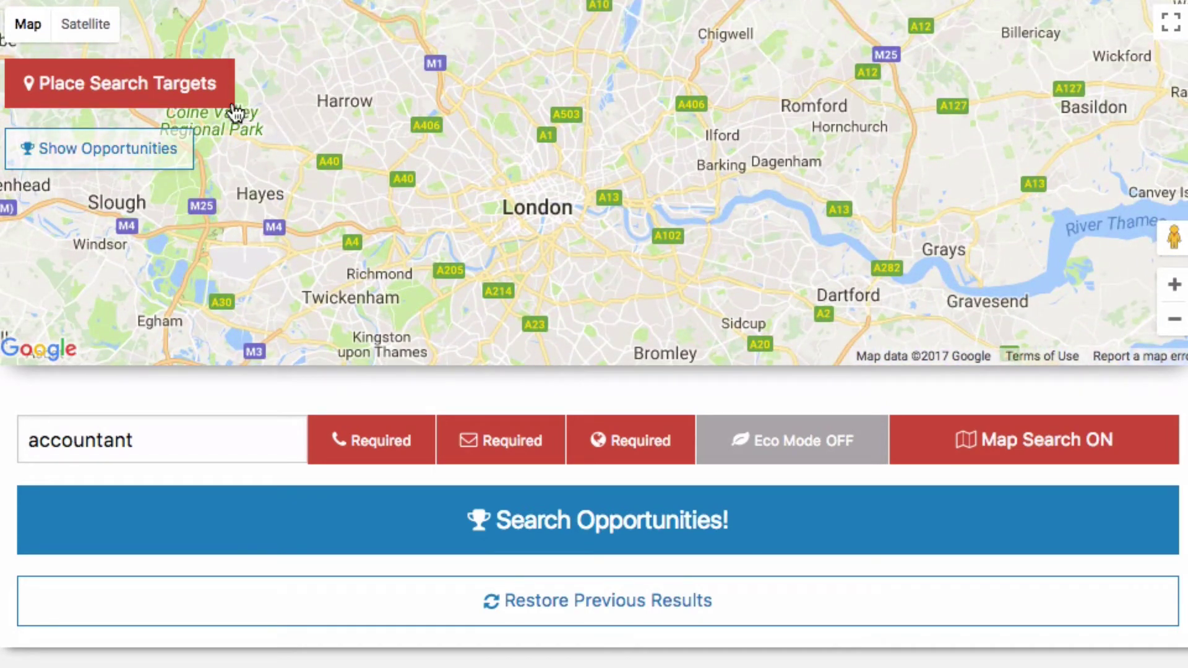
click(537, 198)
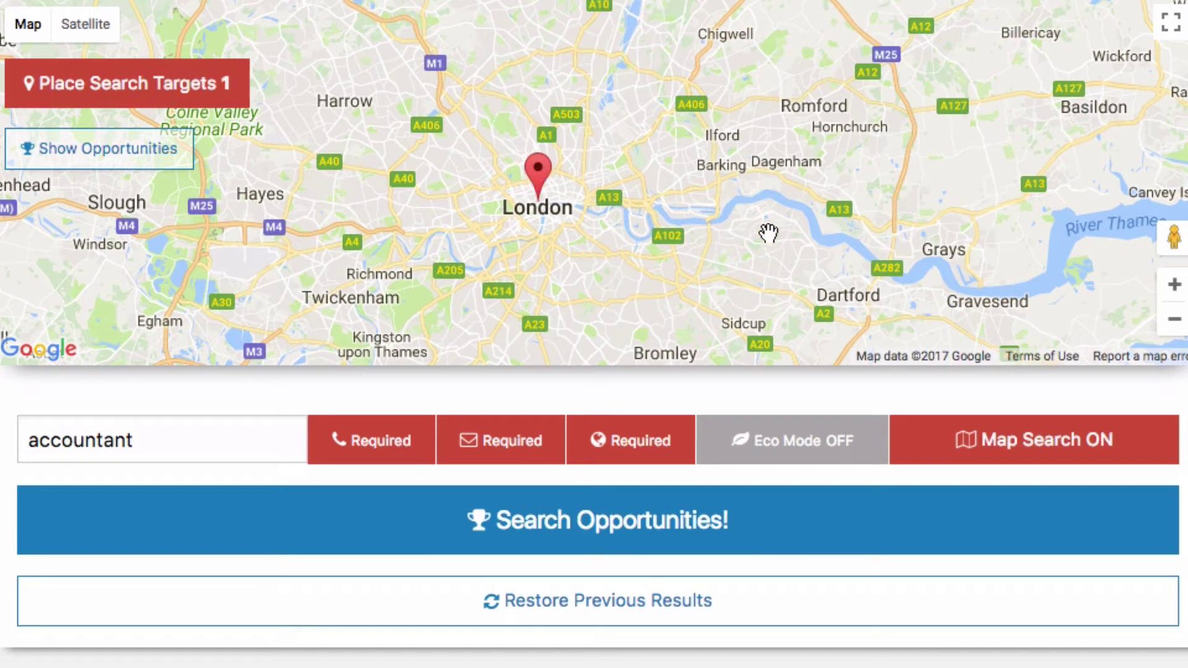
click(786, 167)
click(434, 31)
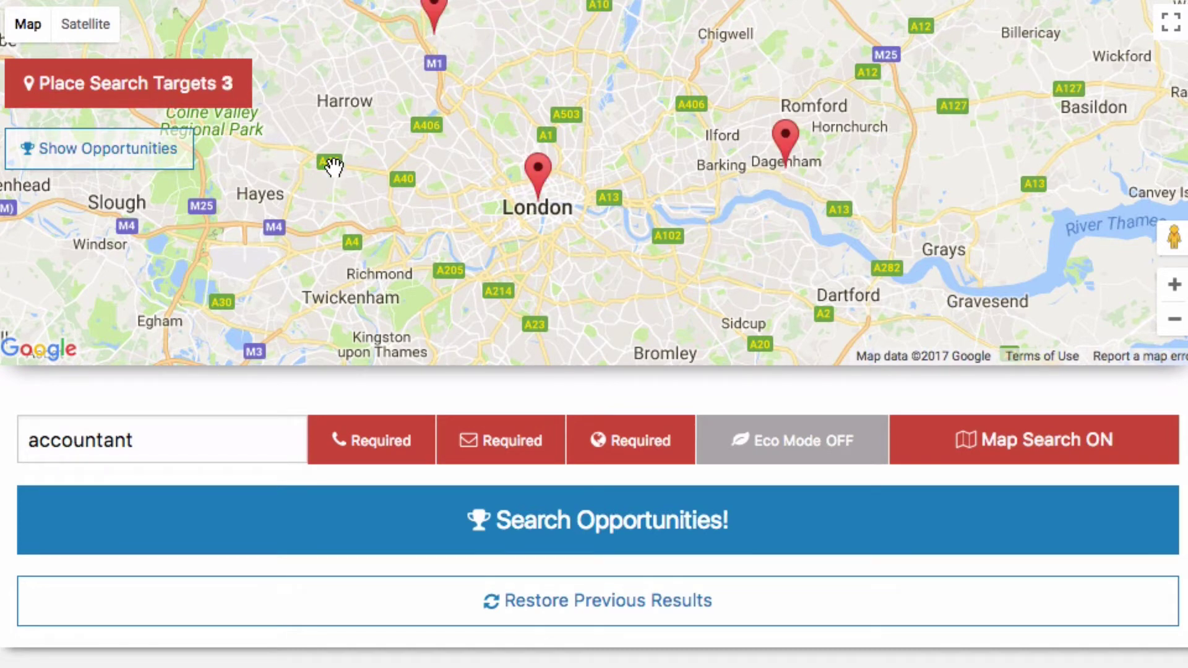
click(329, 129)
click(364, 299)
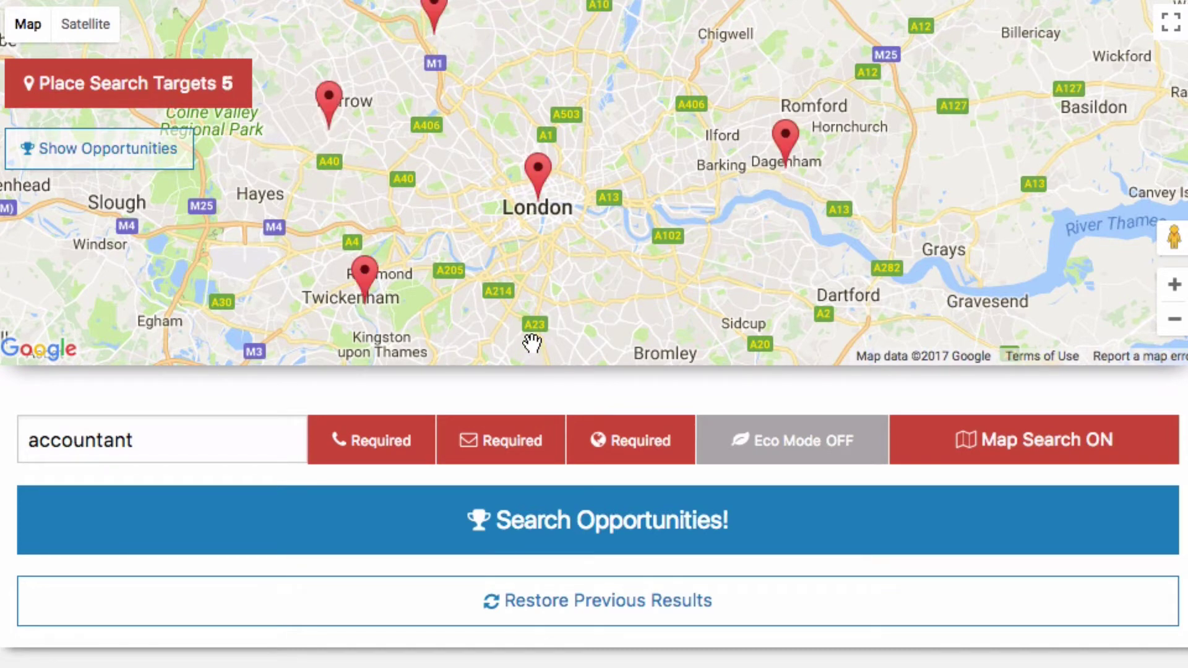
click(683, 345)
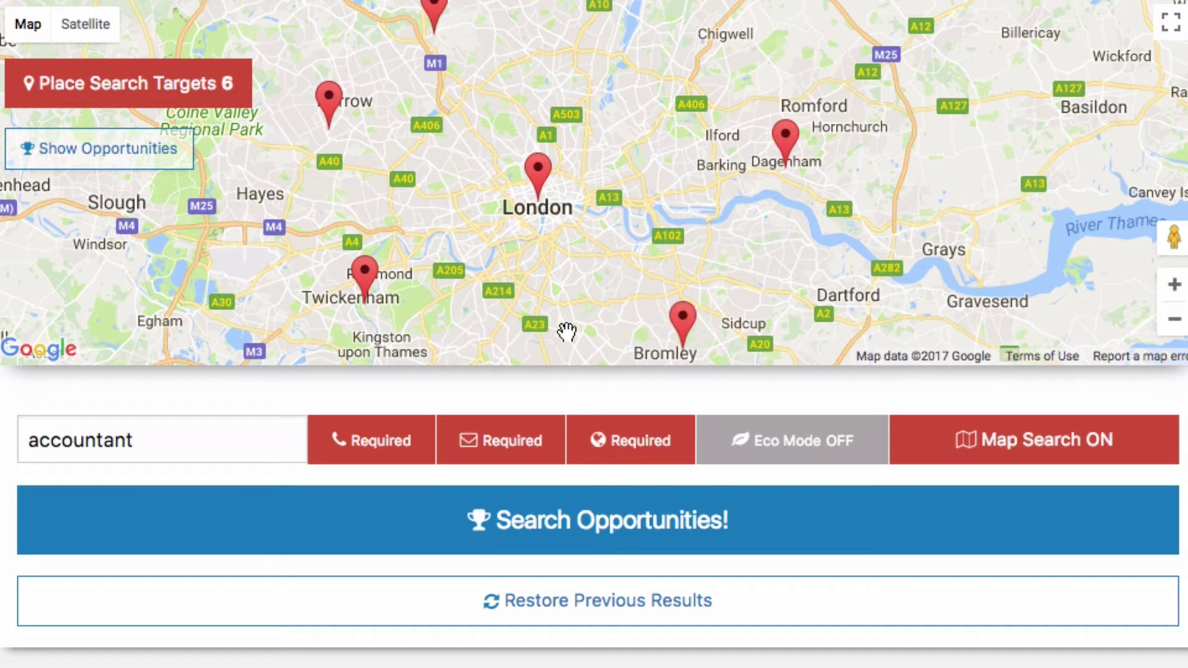
Search the target areas for "accountant, lawyer" without requiring a phone, email or website.
click(210, 437)
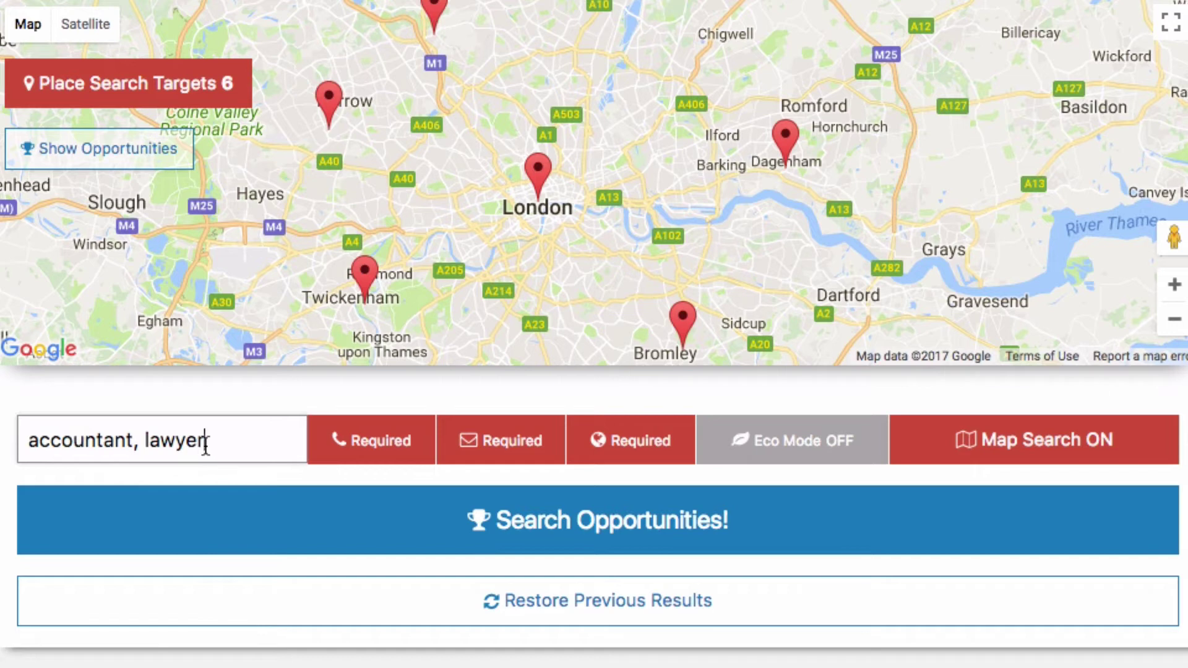
click(397, 436)
click(499, 449)
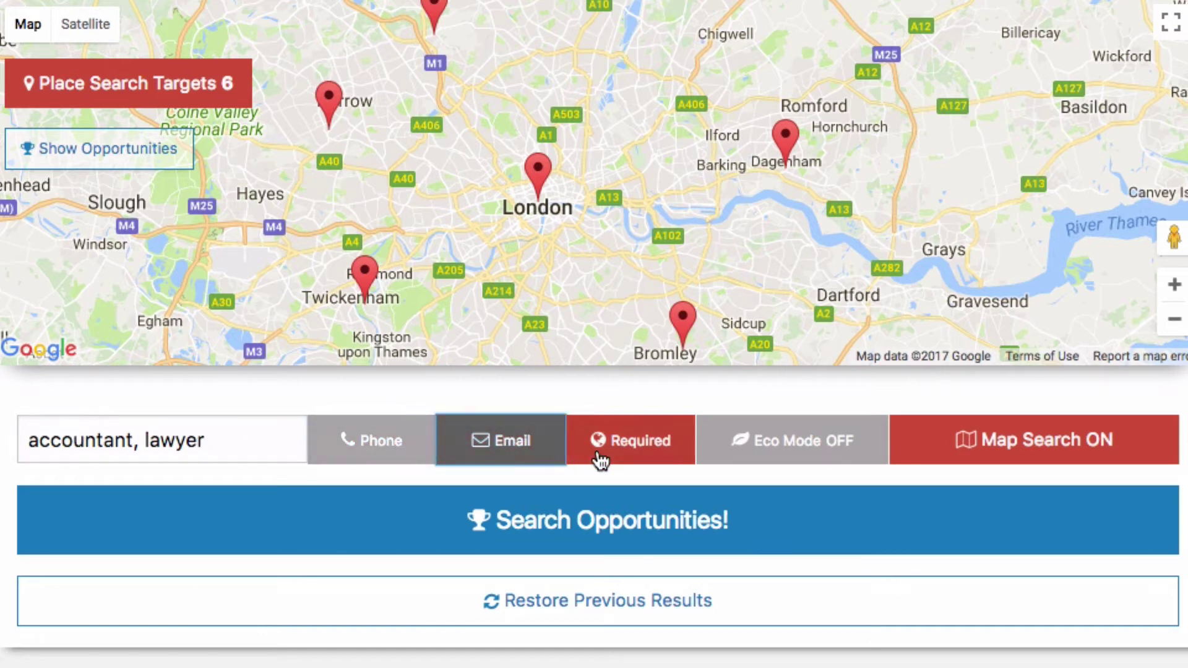
click(609, 455)
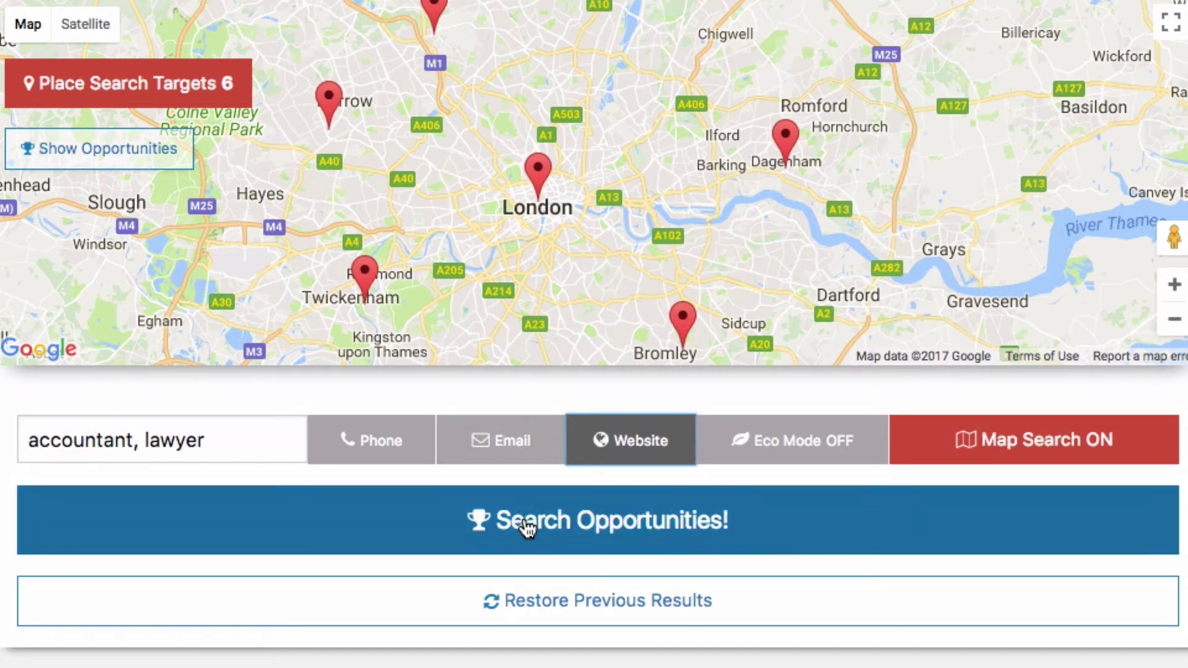
click(525, 523)
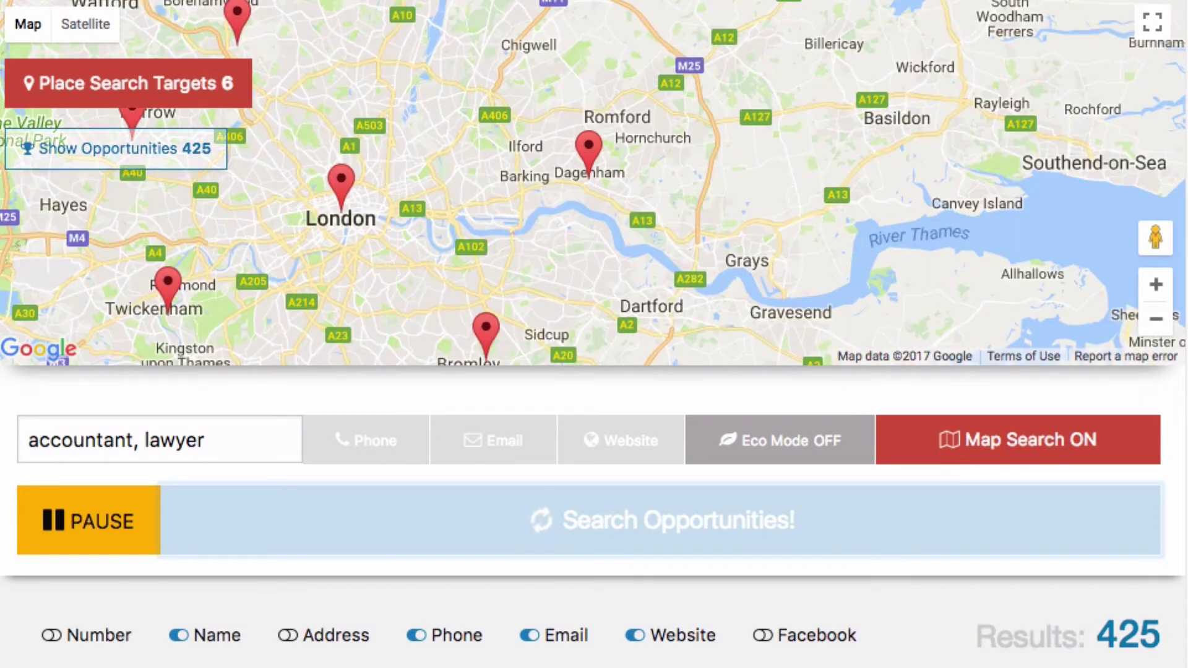
Show the found opportunities as markers on the map around London.
scroll(379, 430, down, 7)
scroll(379, 430, up, 7)
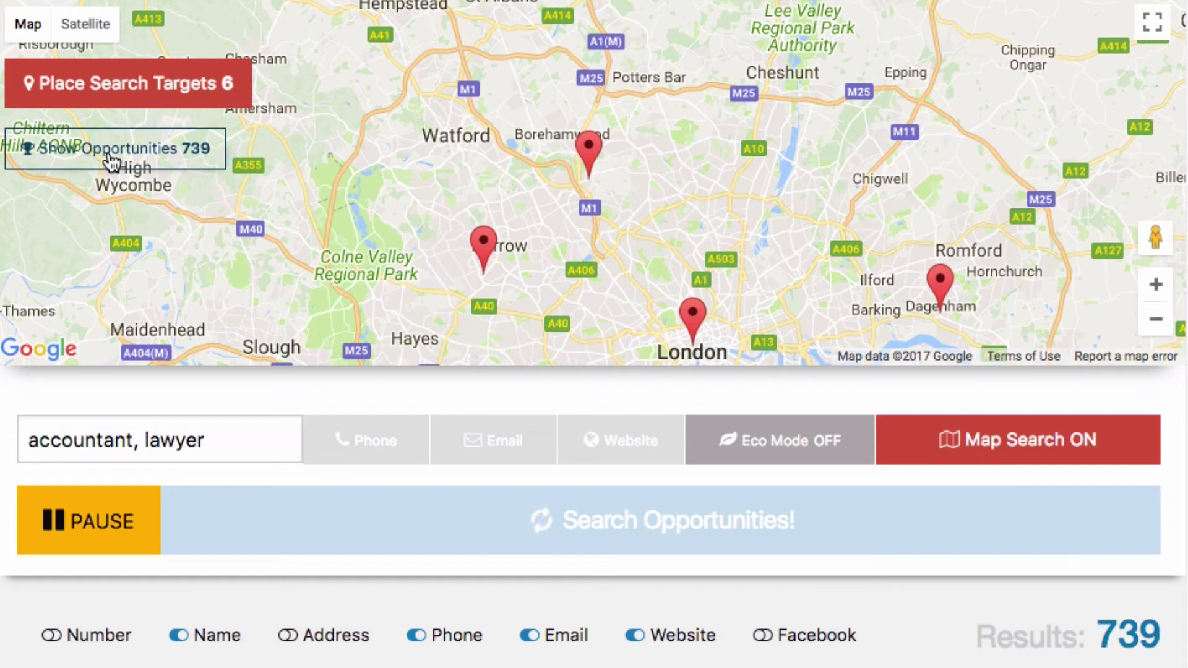
click(112, 162)
drag(475, 247, 581, 152)
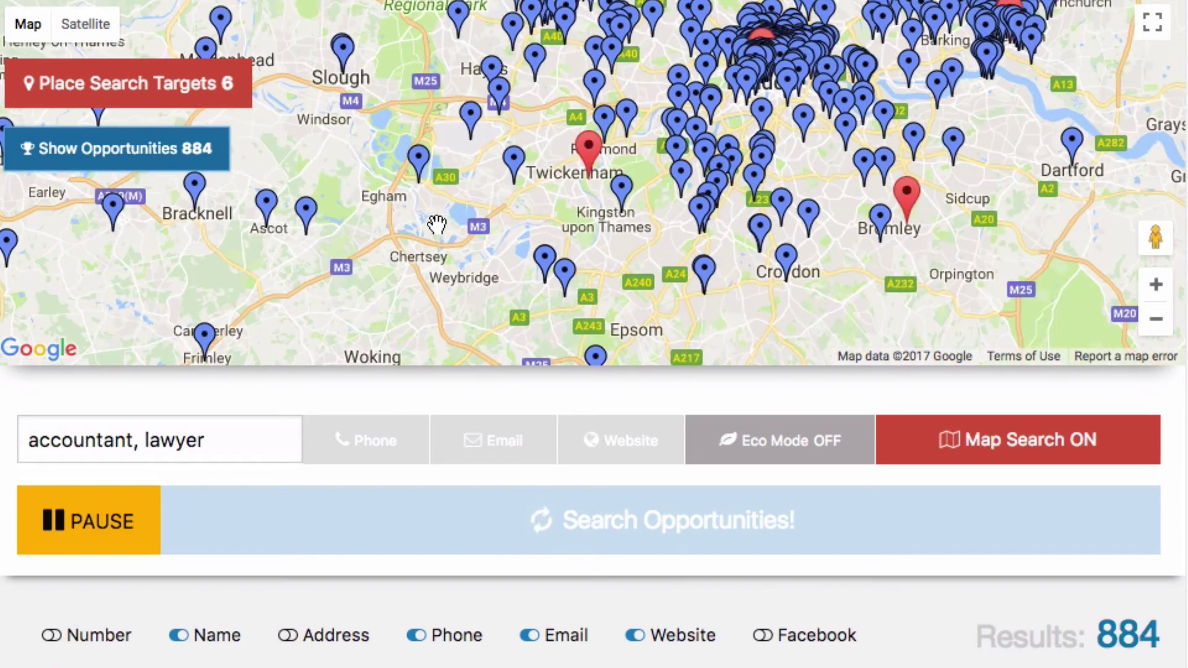
Open the Falcon Accounting lead from its map marker west of Twickenham and review its contact details, image and address.
click(517, 164)
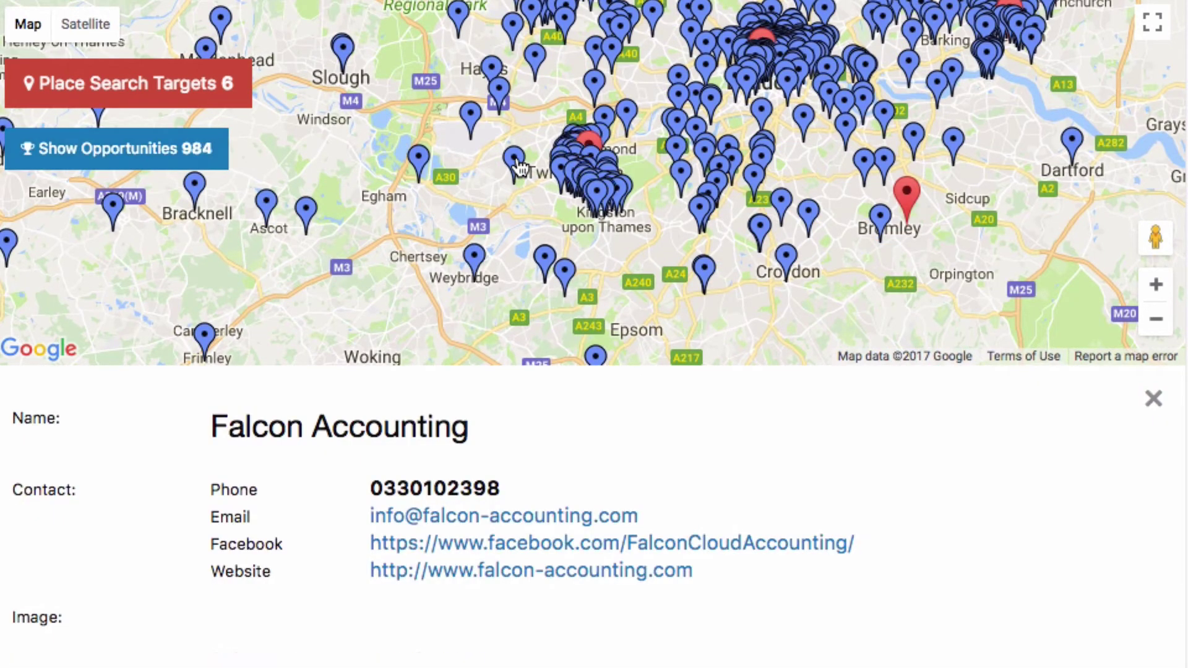
scroll(274, 524, down, 1)
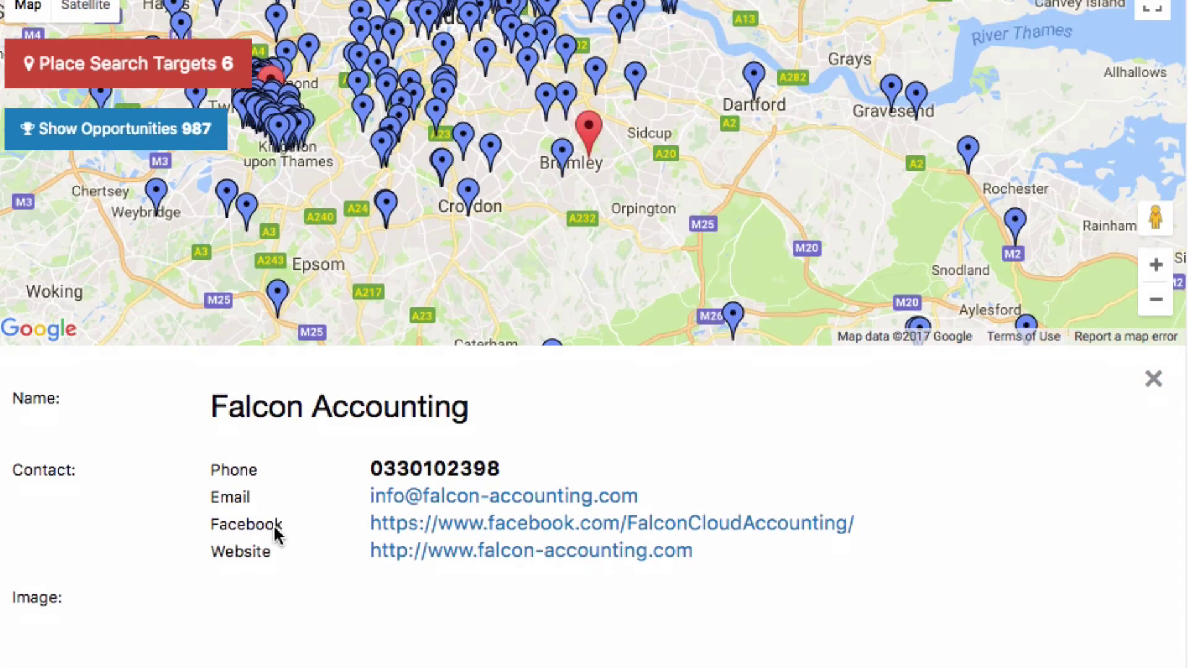
scroll(274, 526, down, 5)
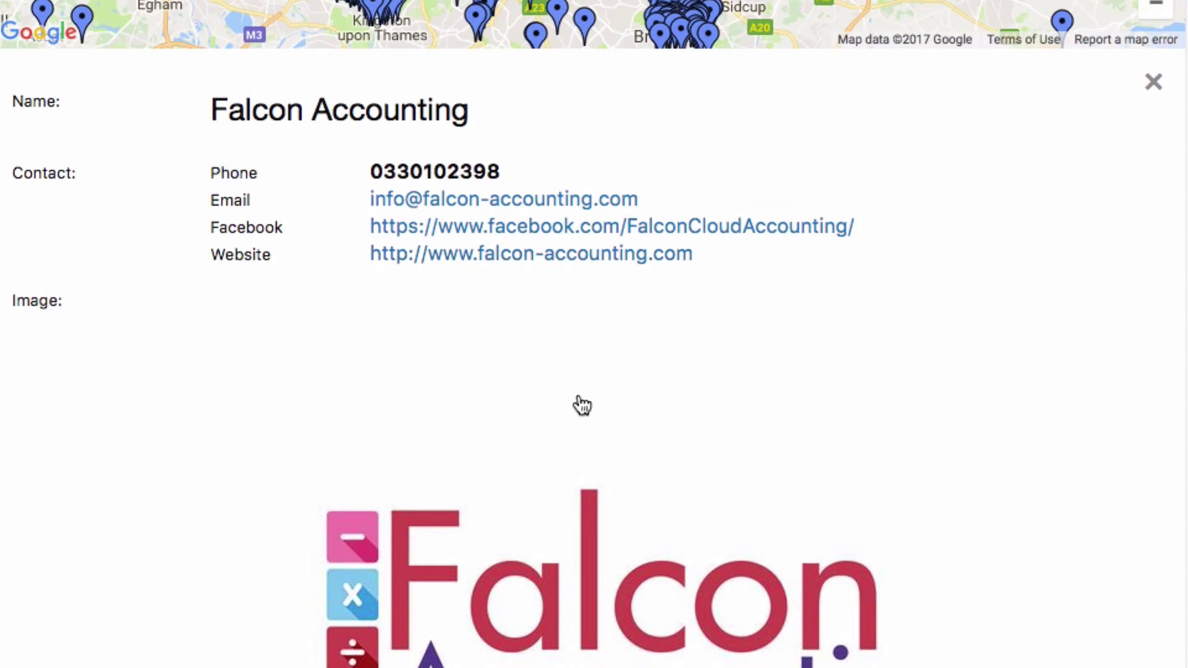
scroll(577, 403, down, 7)
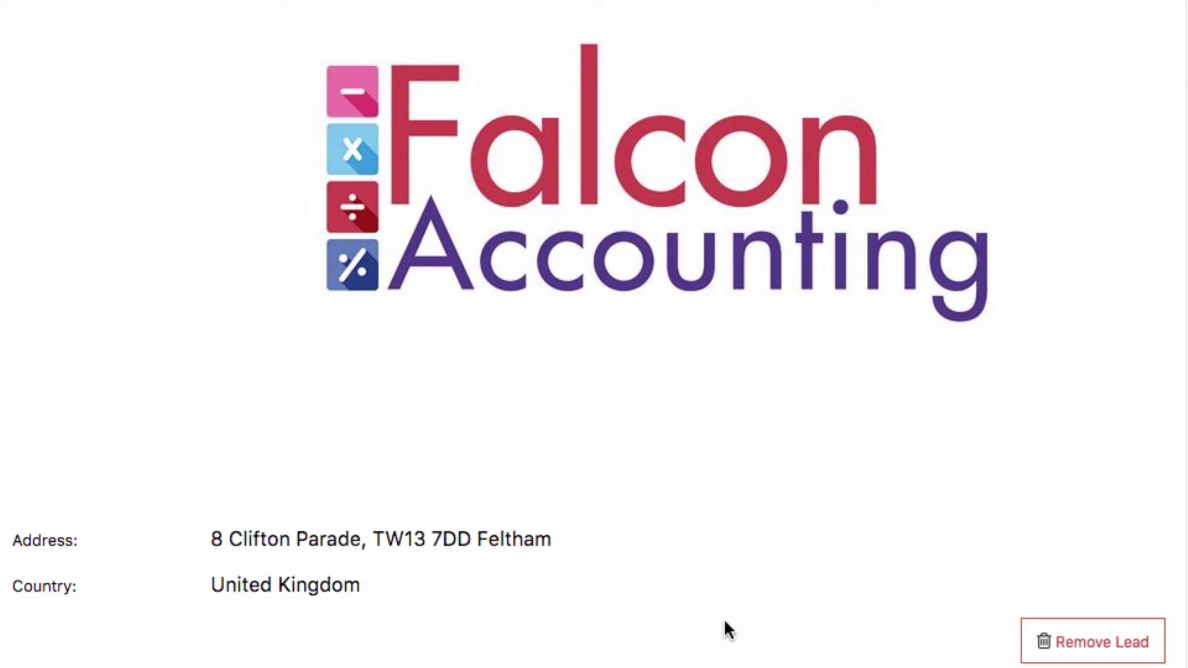
Open the Alabo Accountants and ASK Financials leads from their map markers south of Barking and review their contact details and images.
scroll(904, 650, down, 2)
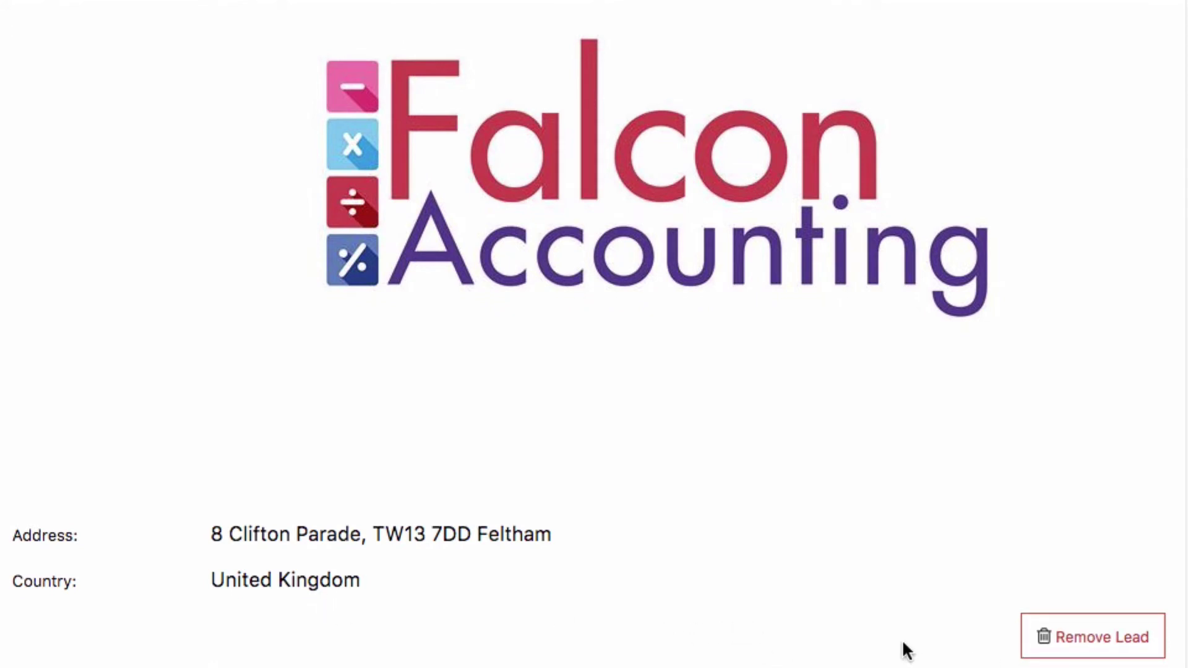
scroll(953, 563, up, 3)
scroll(939, 593, up, 10)
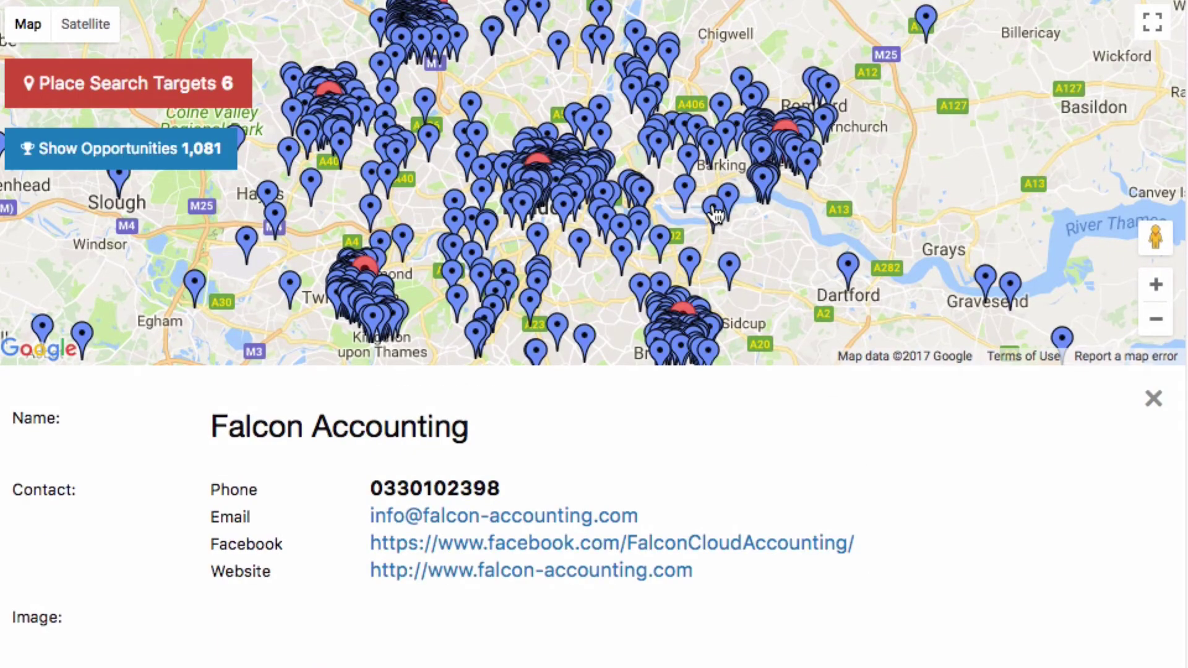
click(714, 214)
click(730, 273)
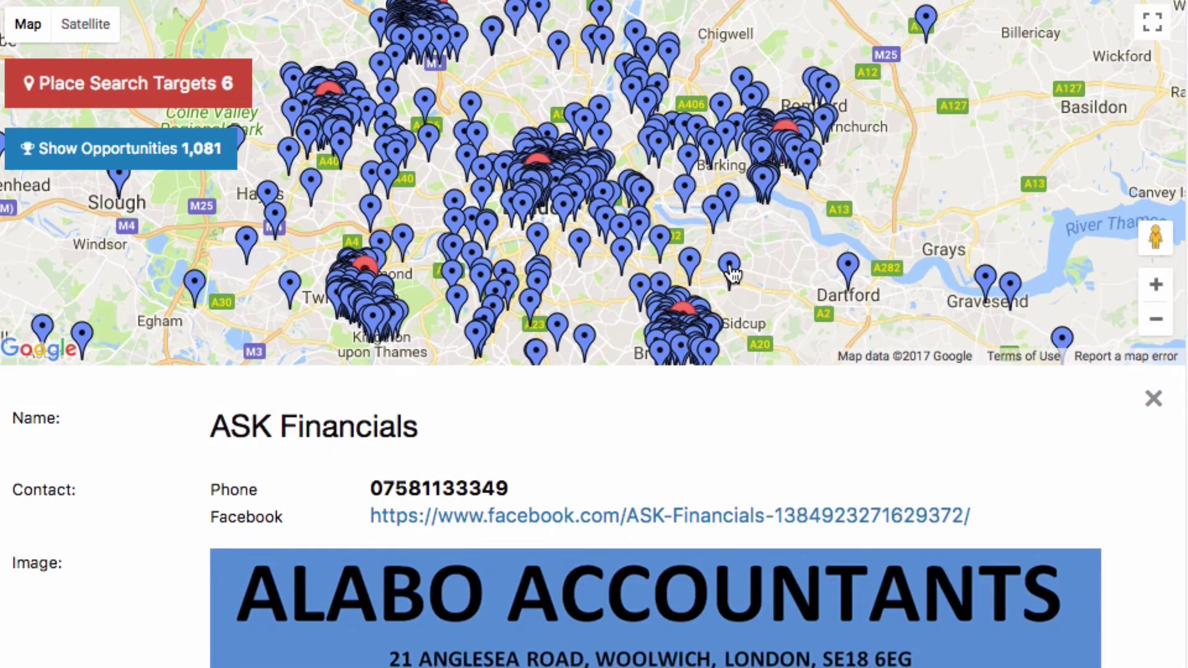
scroll(892, 526, down, 5)
scroll(893, 527, up, 5)
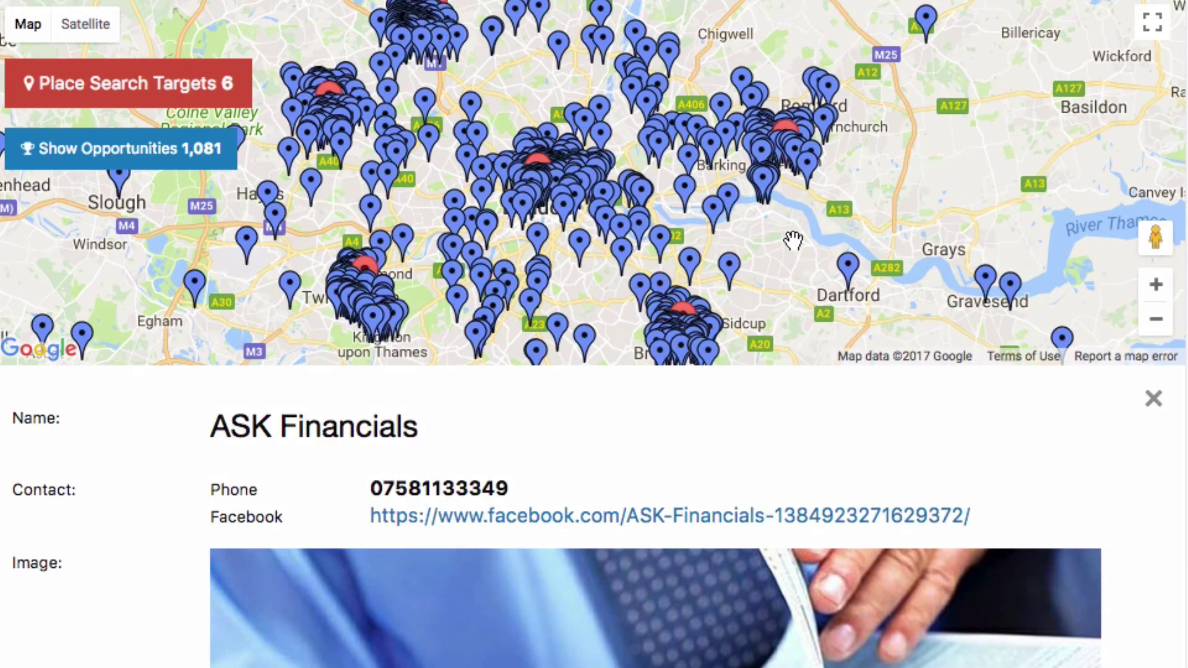
click(716, 211)
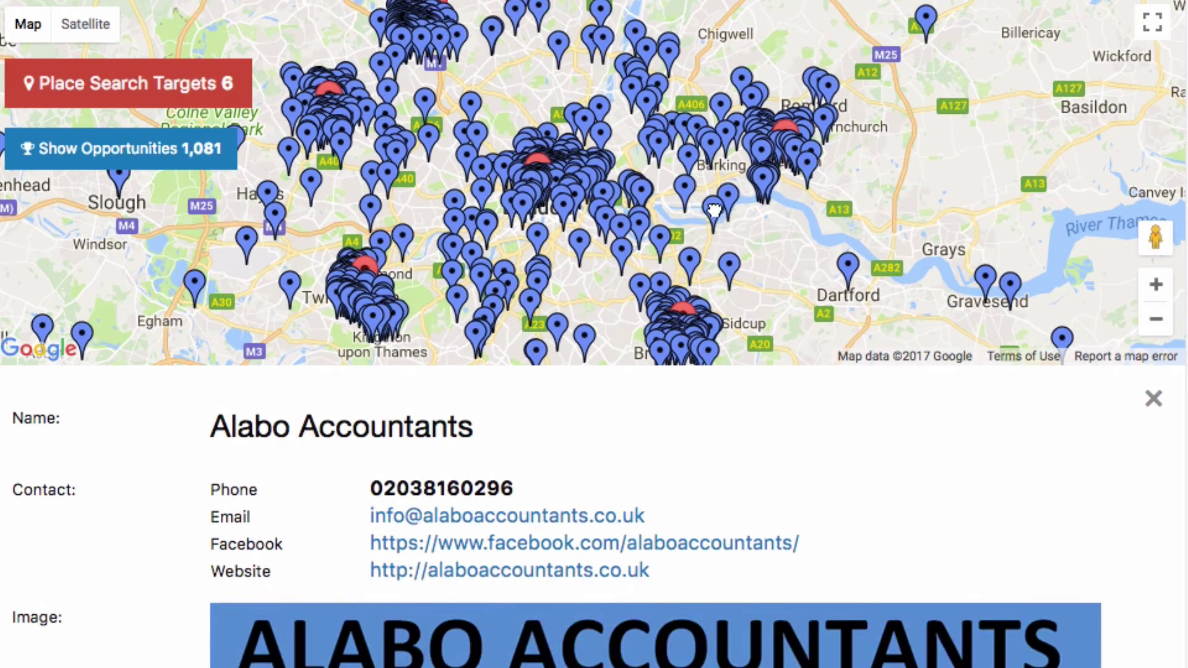
Open the Accounting Consultants lead from its marker at Dartford, review its details and close the lead.
click(723, 213)
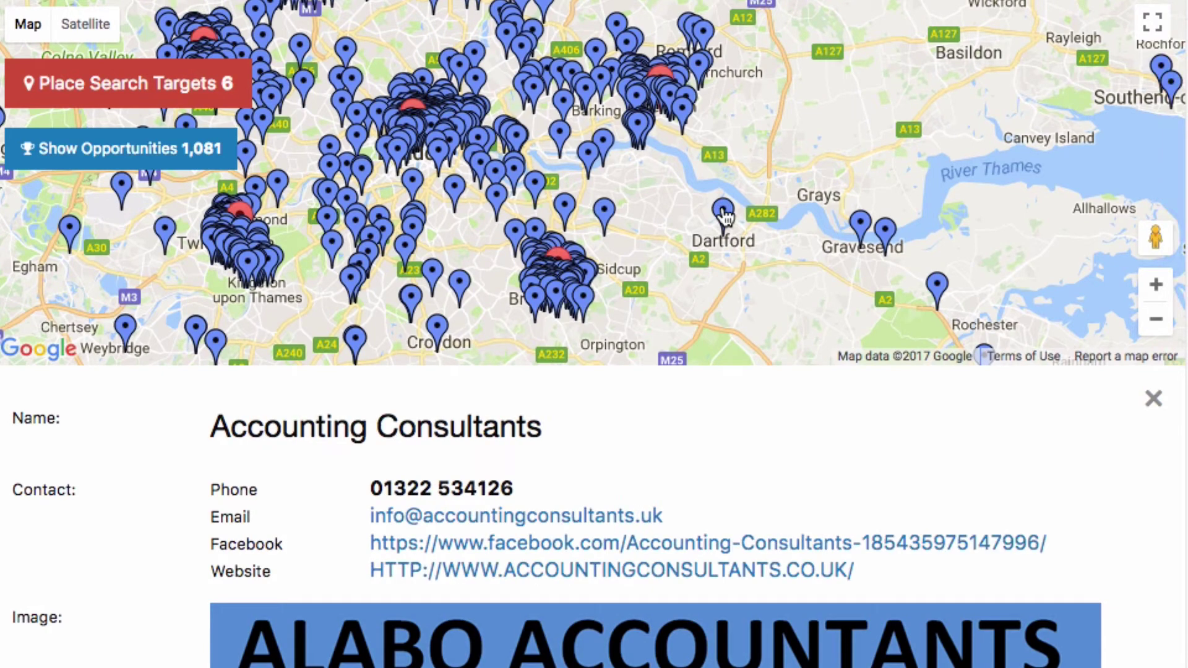
scroll(619, 384, down, 8)
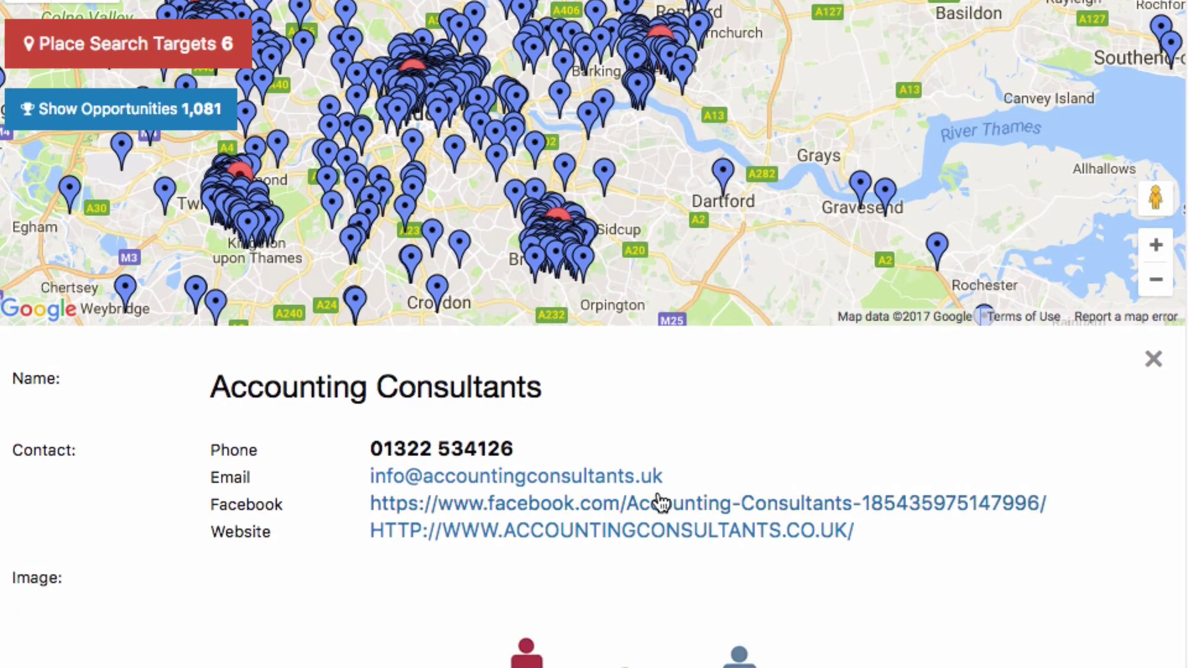
scroll(599, 504, up, 8)
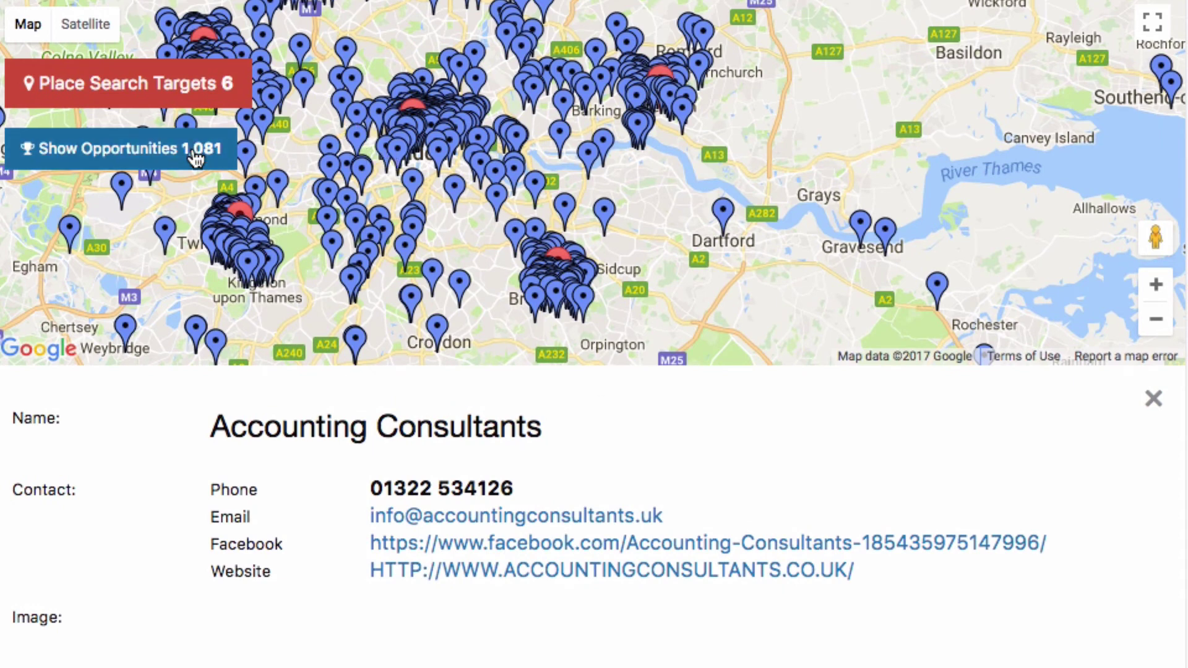
click(1152, 401)
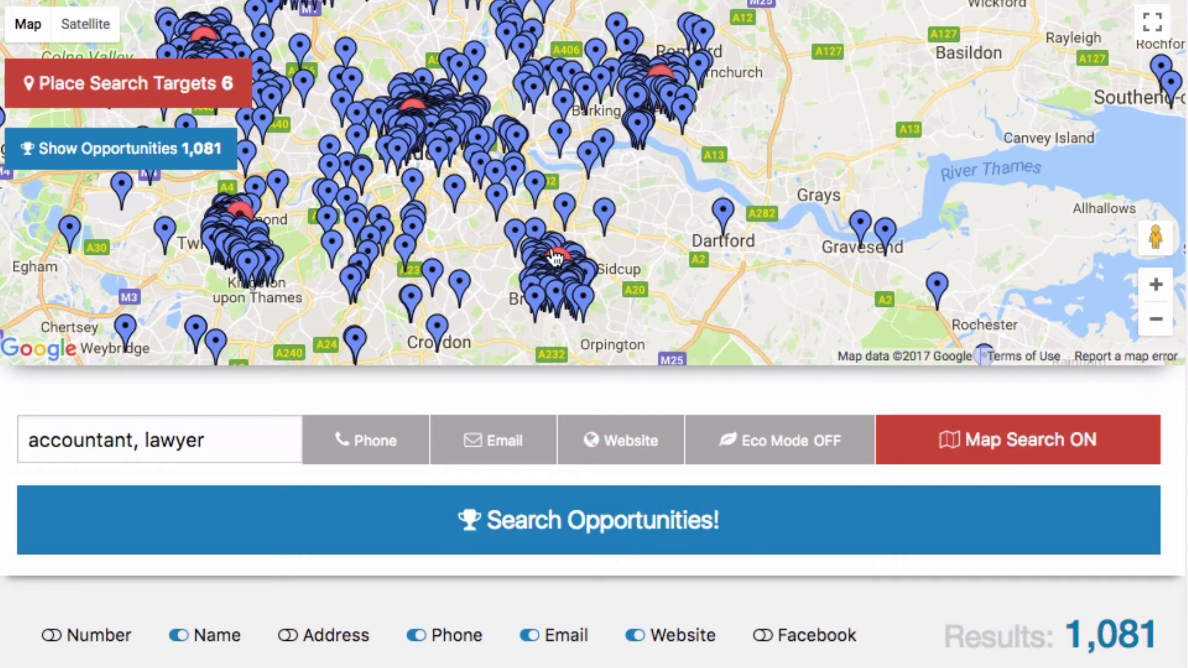
Turn Eco Mode on and search the target areas again for "accountant, lawyer".
click(778, 456)
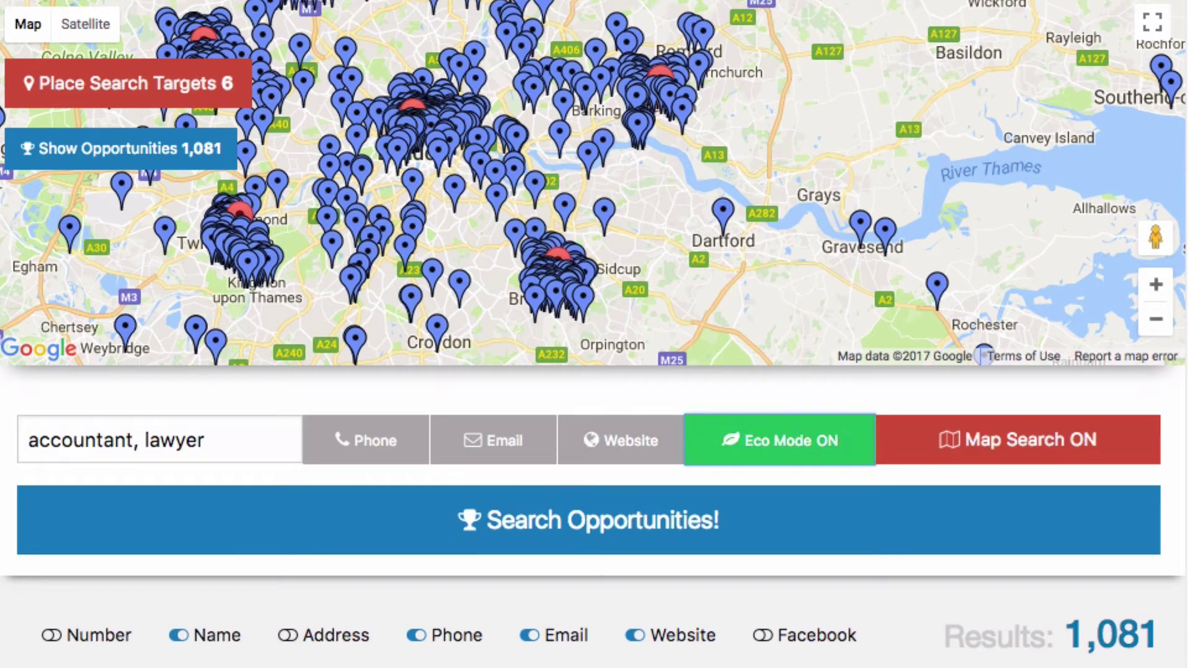
click(803, 453)
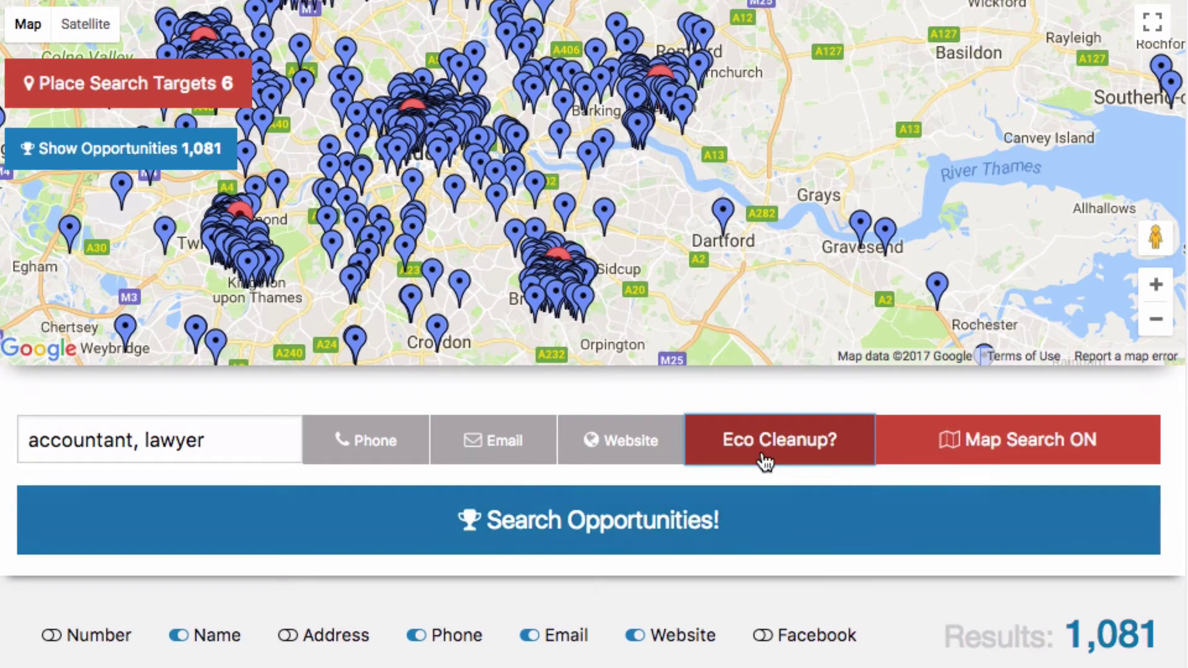
click(782, 451)
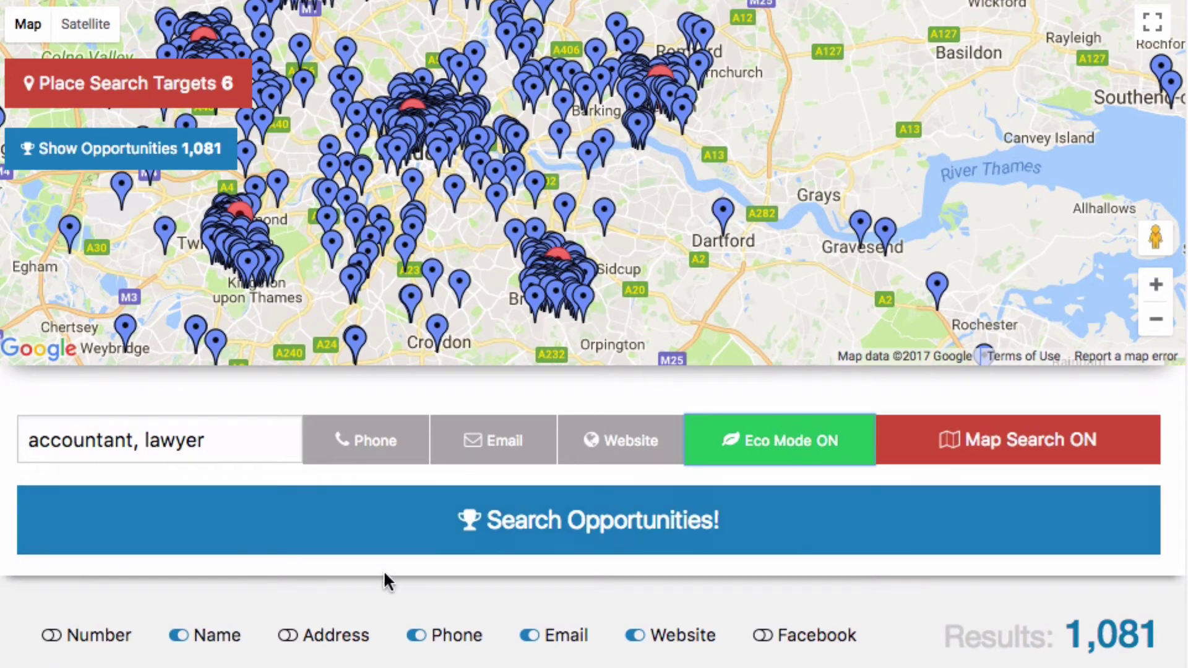
click(427, 539)
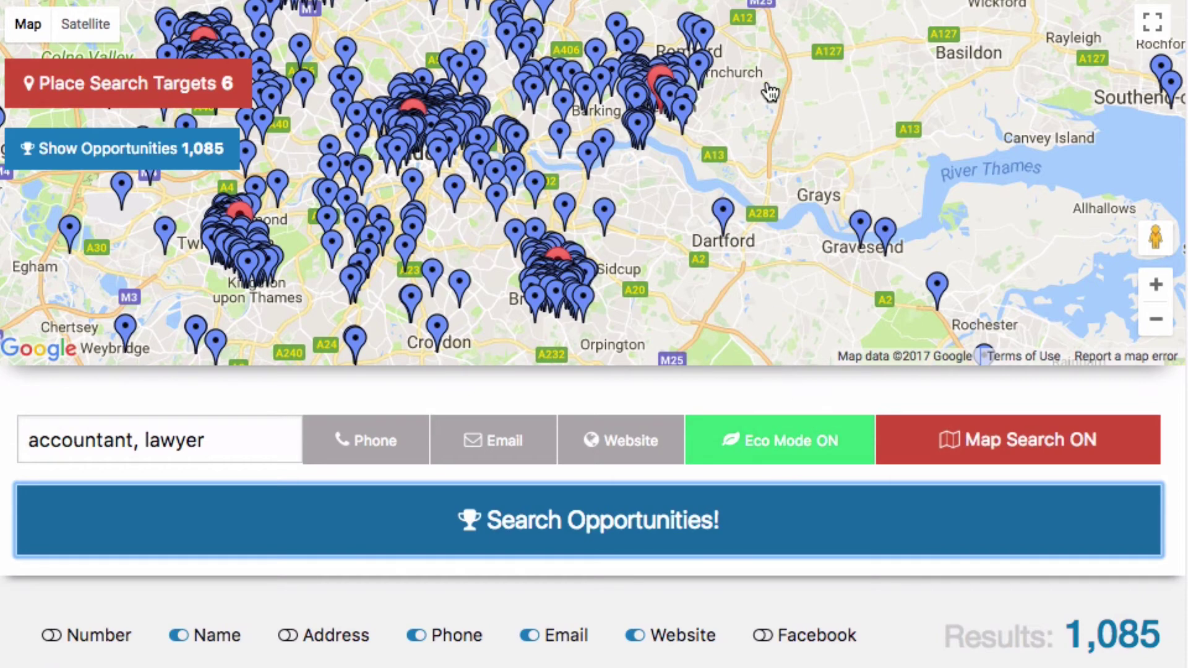
Add search targets south-east of Dartford and north of Grays, and search for "accountant, lawyer" opportunities there.
click(199, 87)
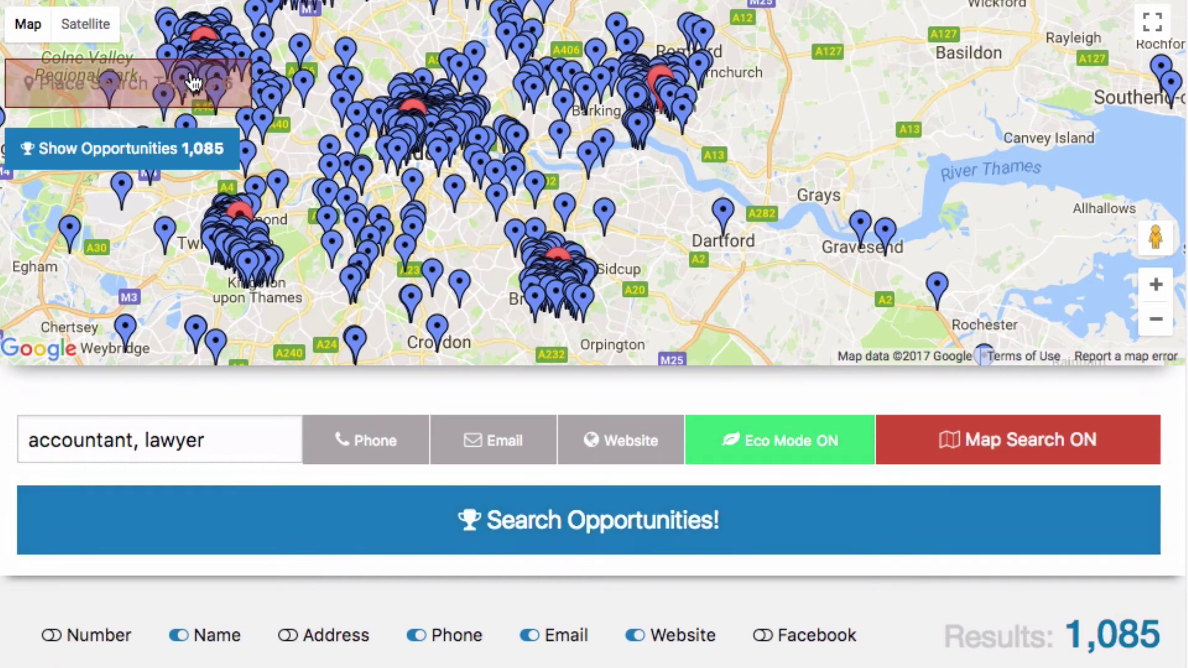
click(768, 294)
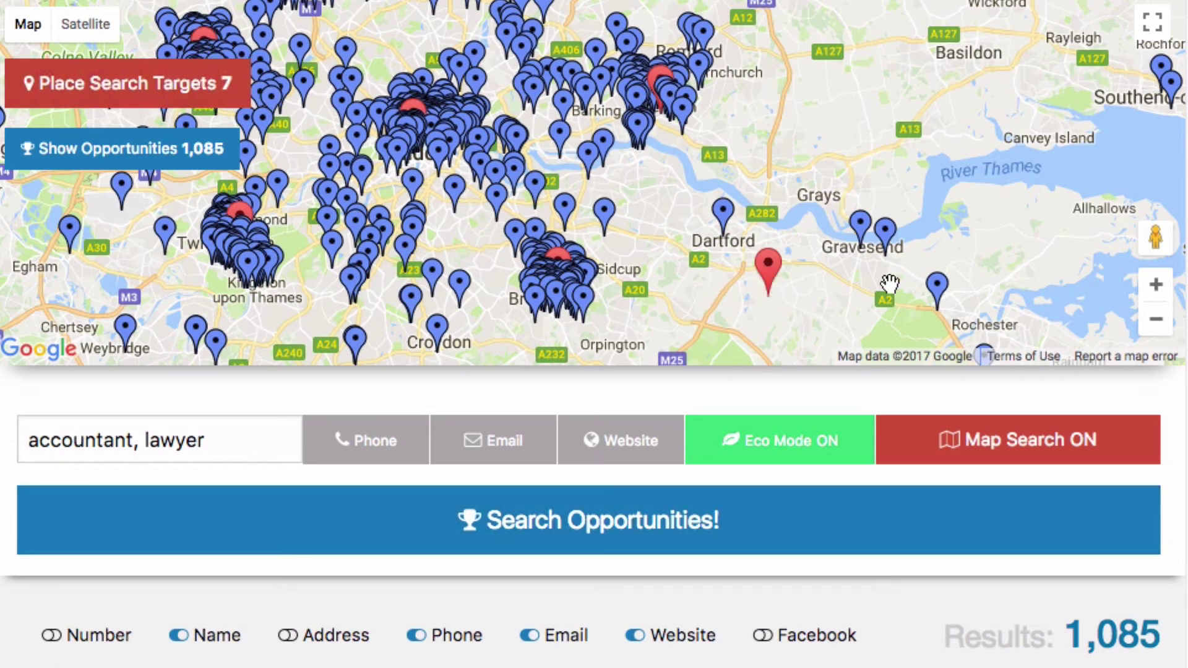
click(850, 116)
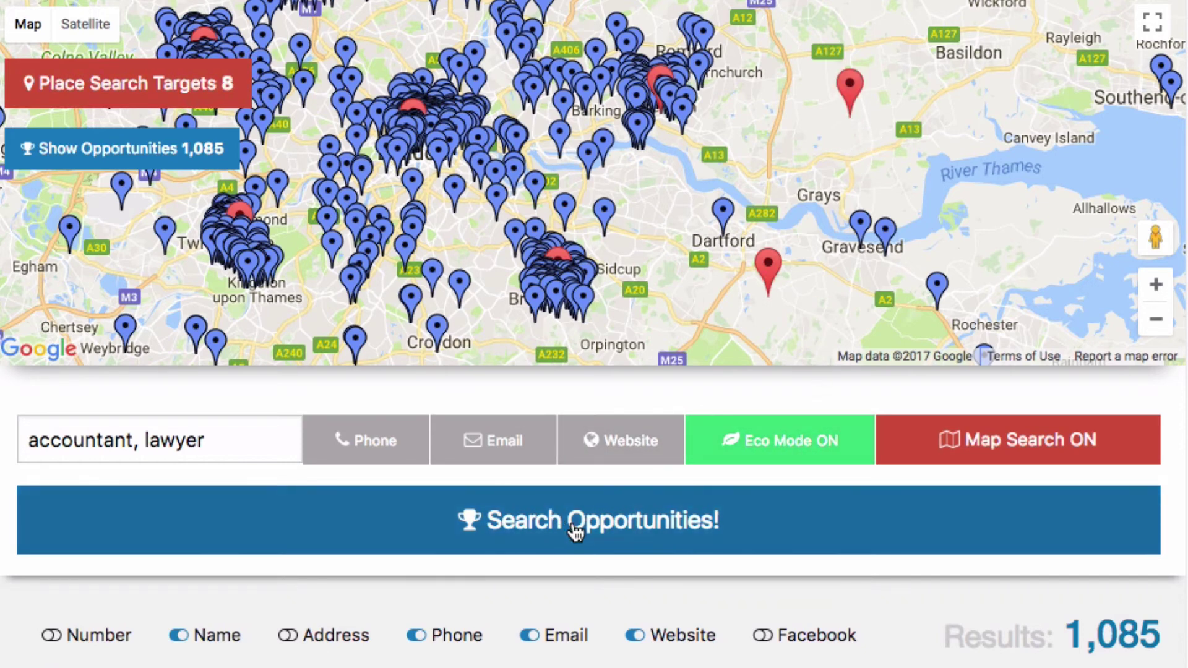
click(541, 525)
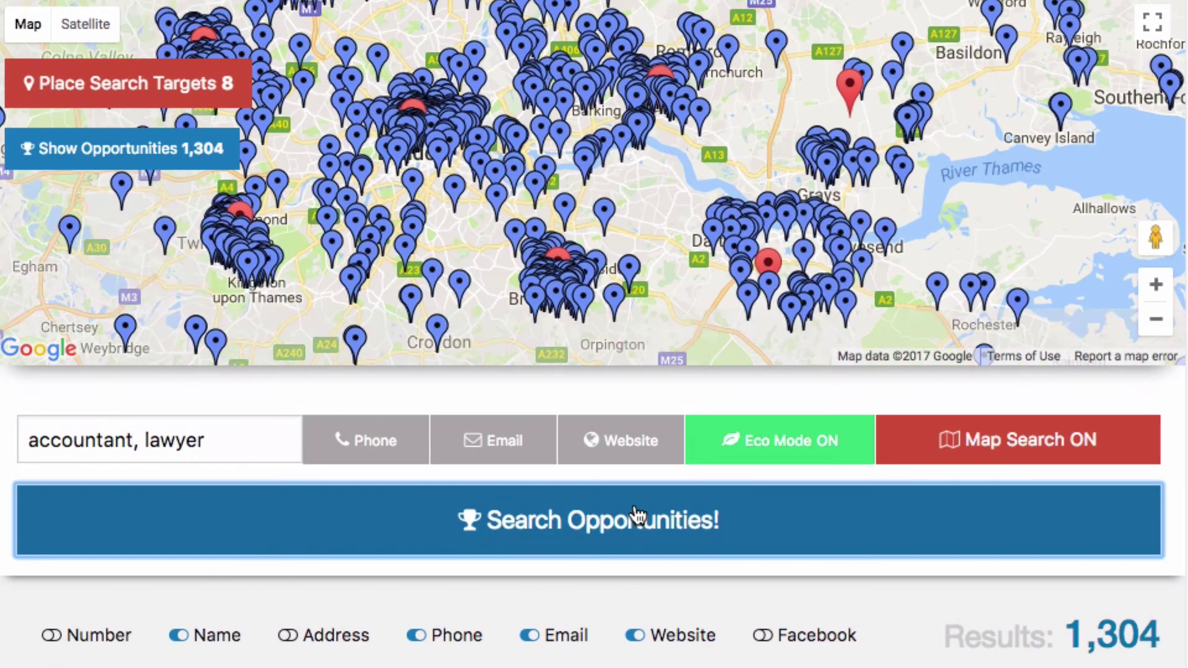
Hide the opportunity markers so only the search targets show, and switch the map to full screen.
click(674, 533)
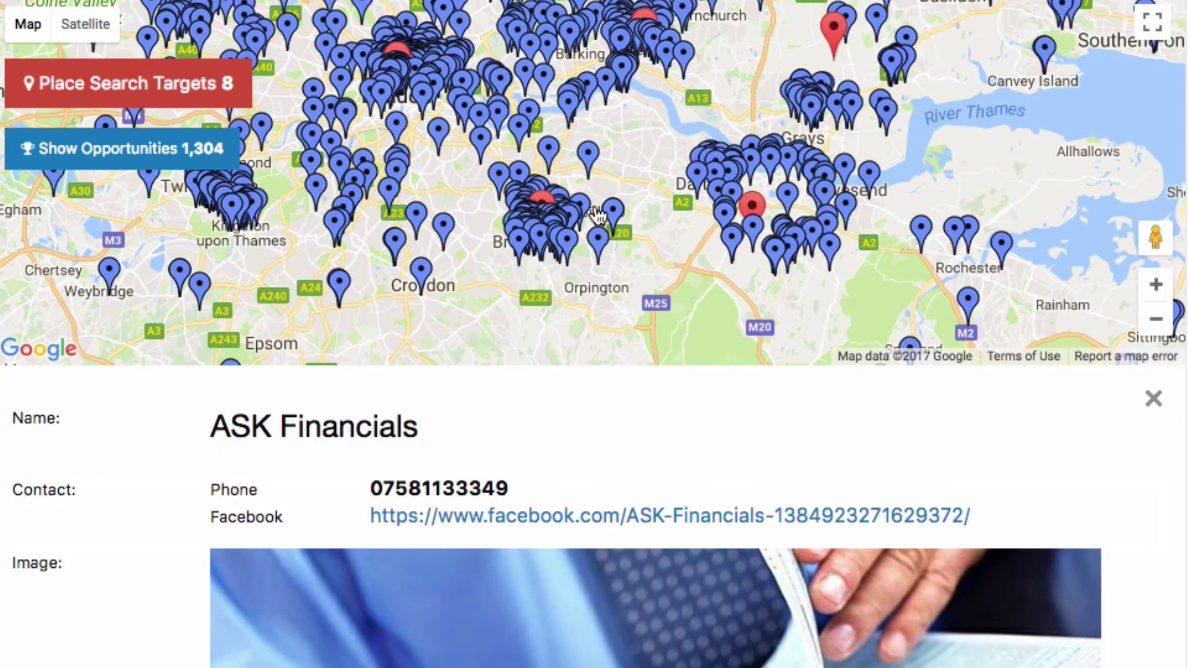
click(205, 150)
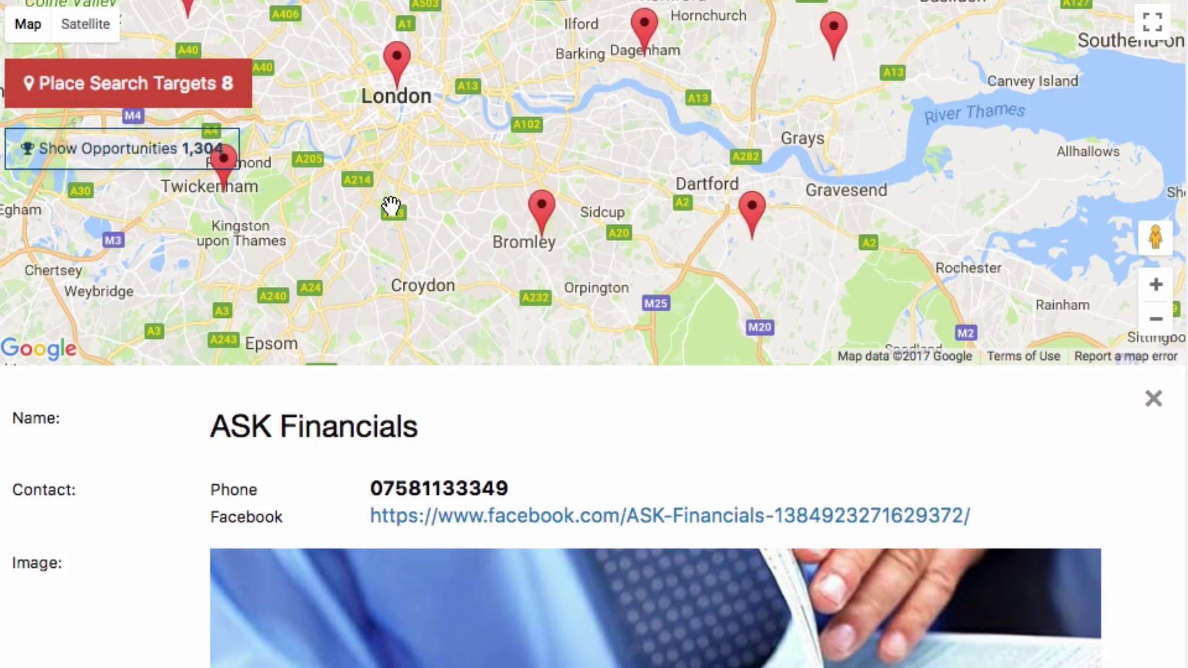
drag(391, 206, 890, 297)
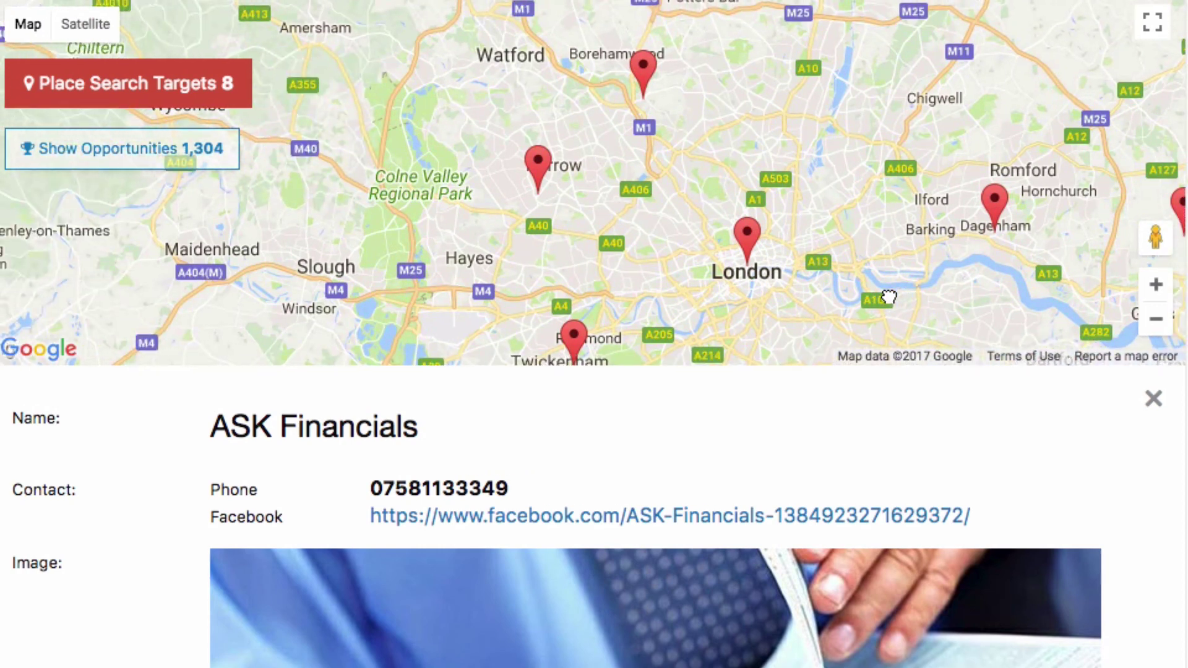
drag(423, 196, 455, 72)
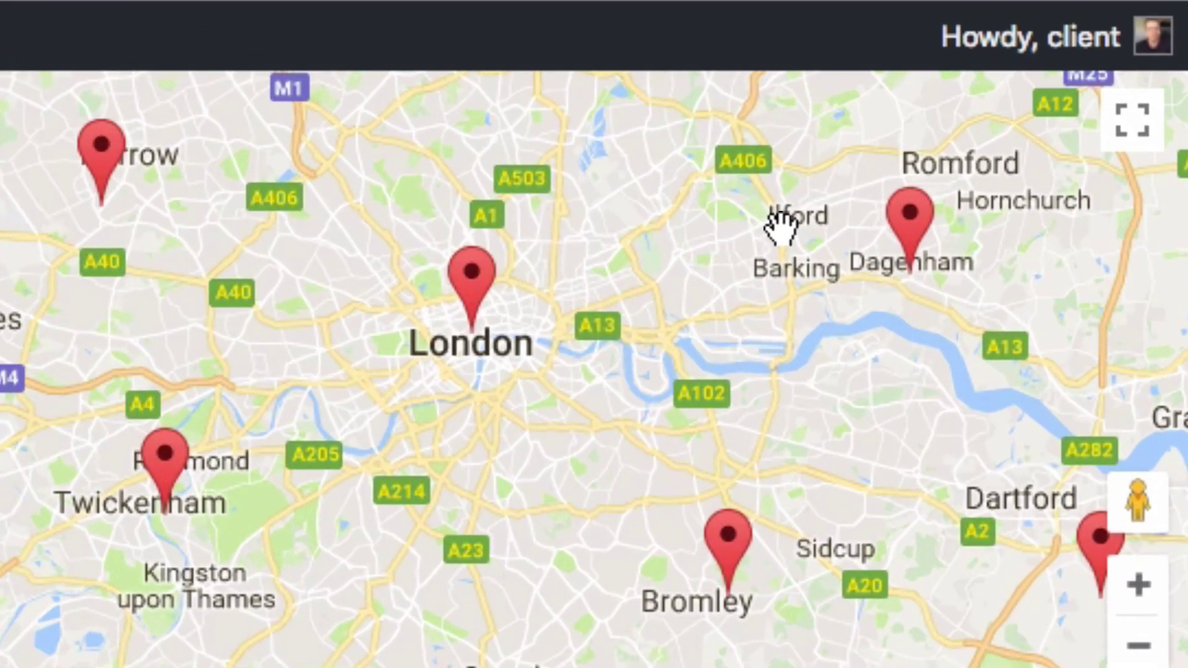
click(1135, 130)
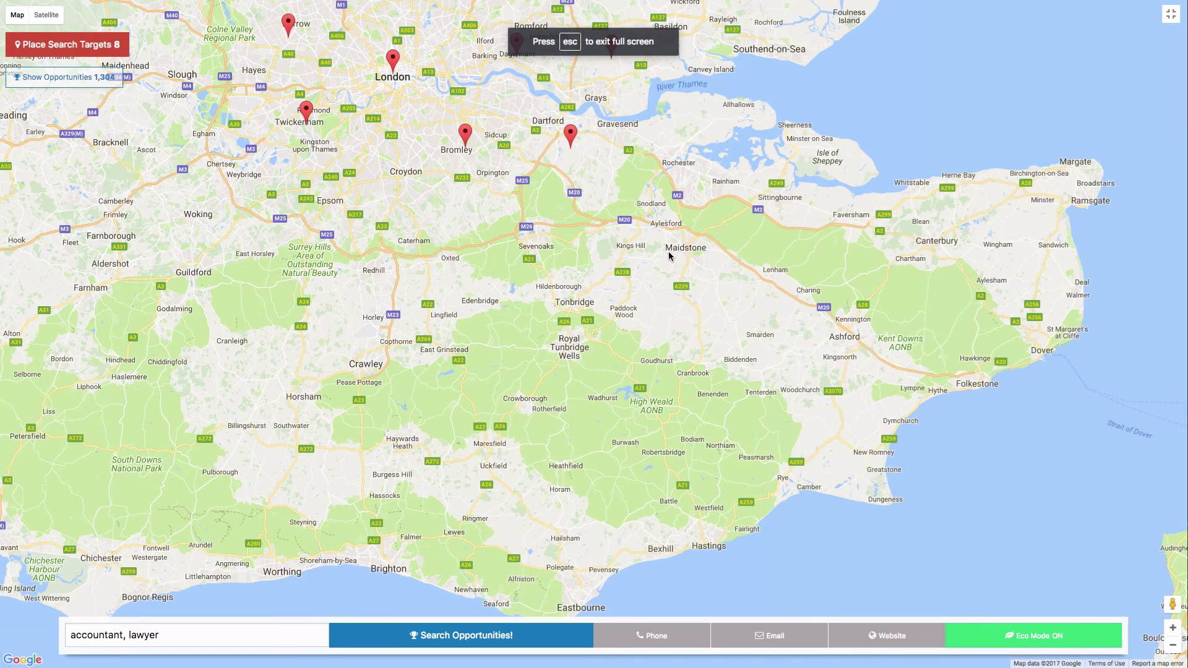
Place five more search targets at Basingstoke, Tadley, Ascot, Maidenhead and Eastleigh.
drag(415, 289, 546, 353)
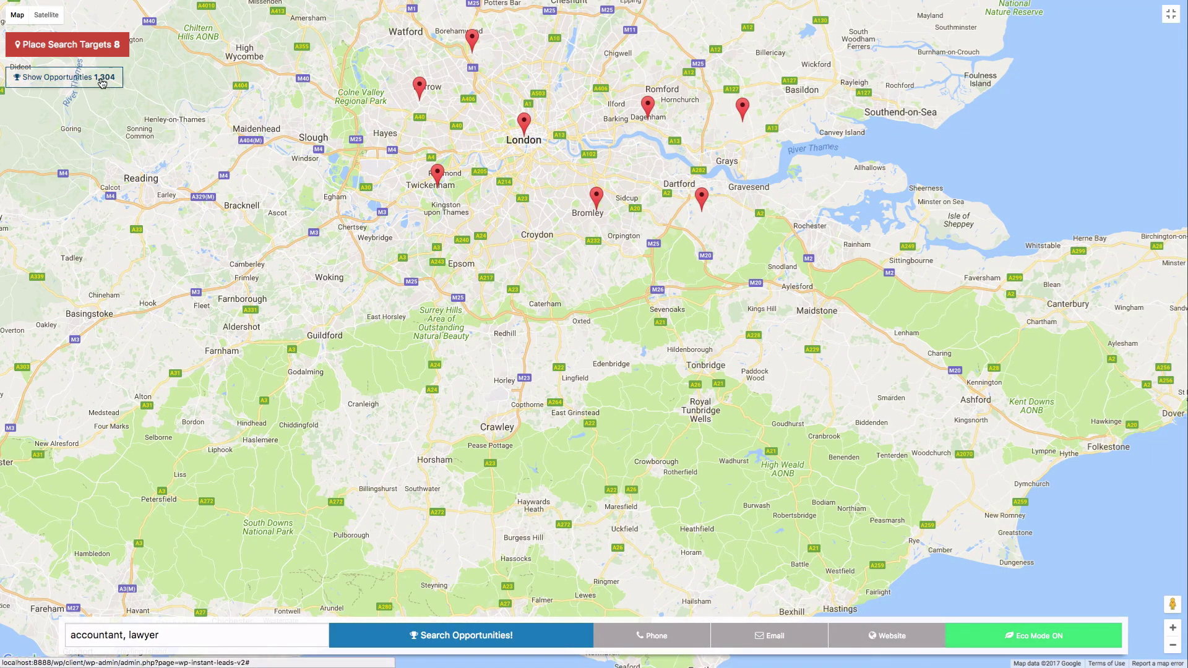
drag(370, 240, 544, 213)
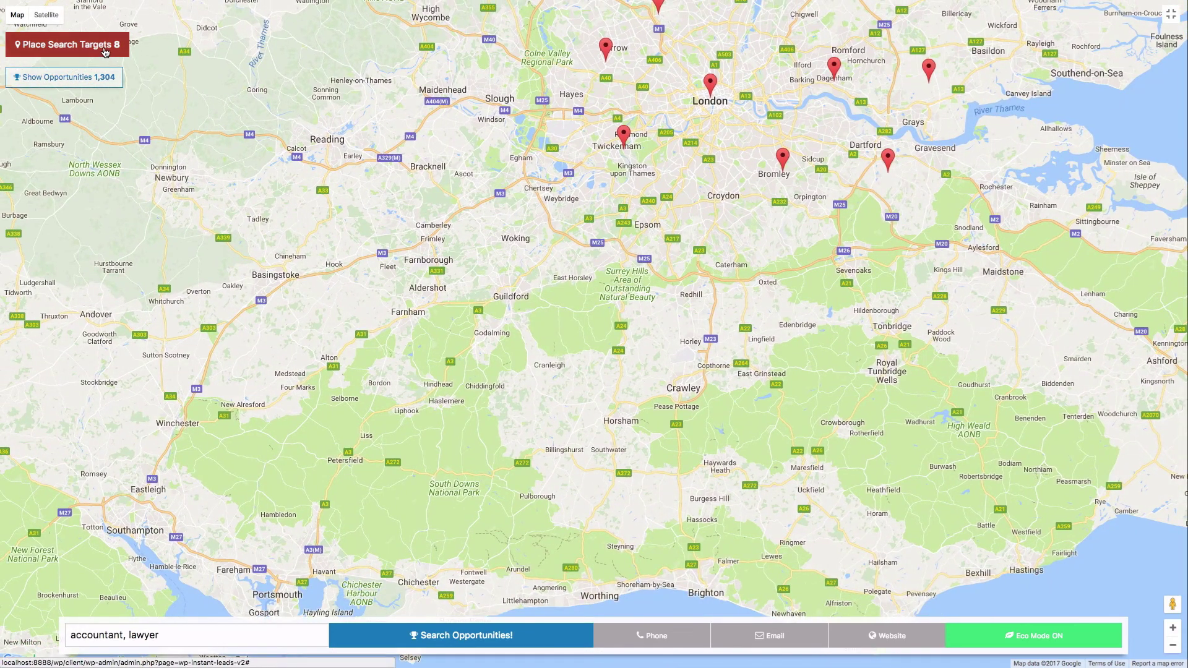
click(106, 52)
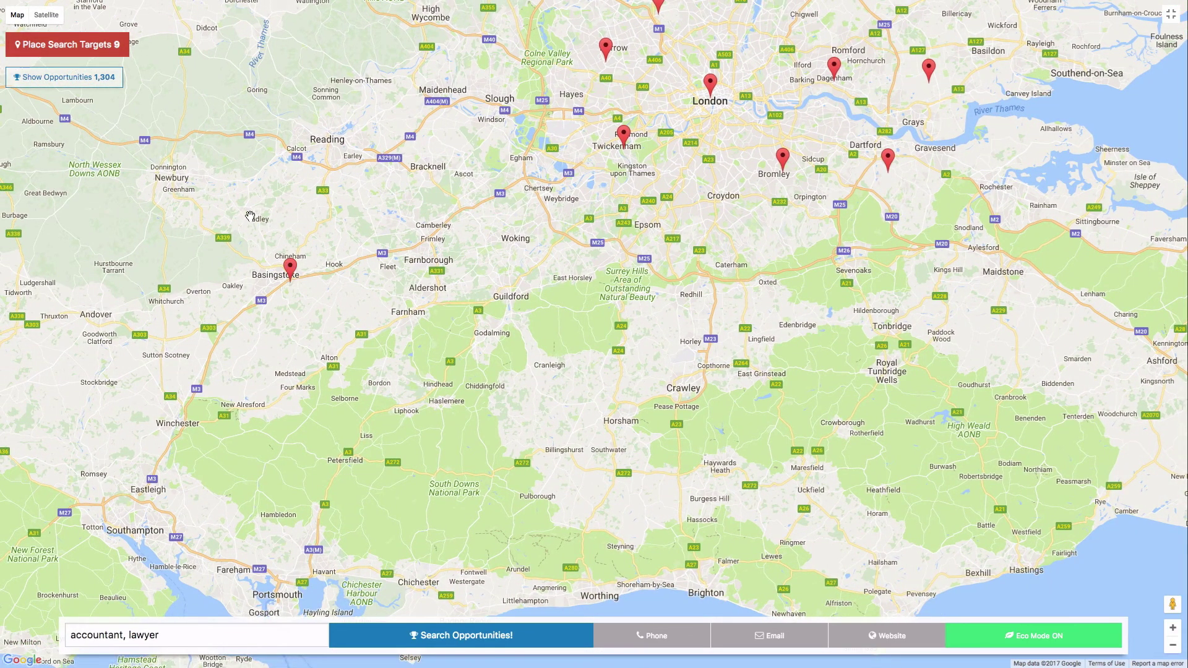
click(256, 214)
click(456, 179)
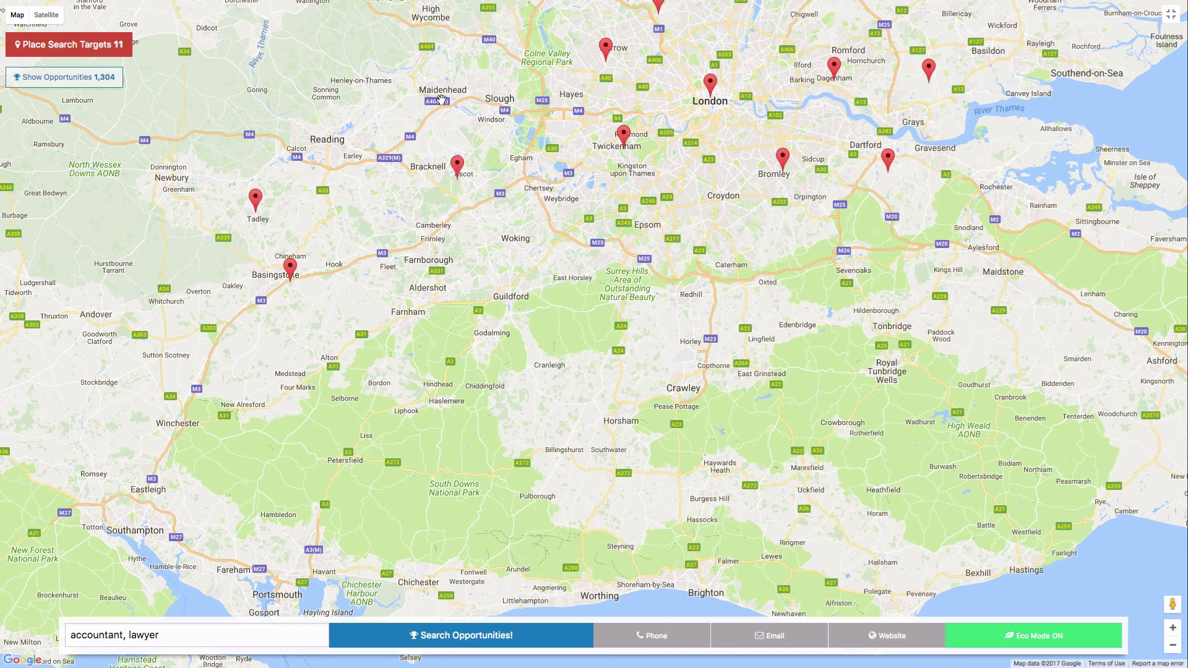
click(445, 90)
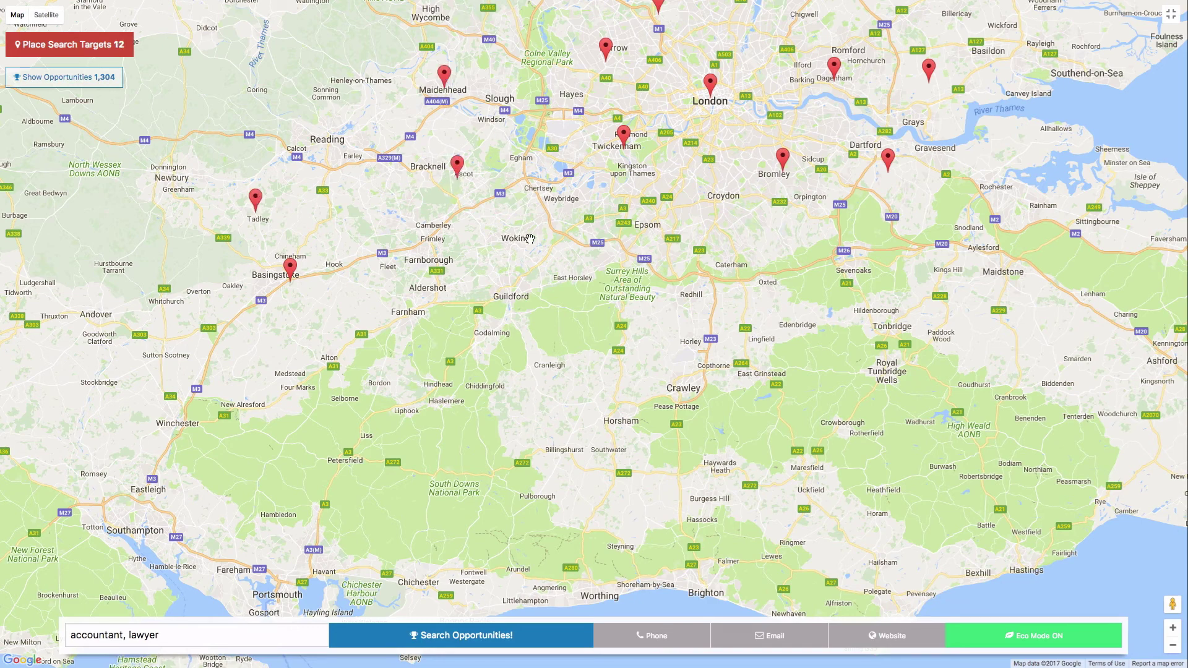
click(152, 491)
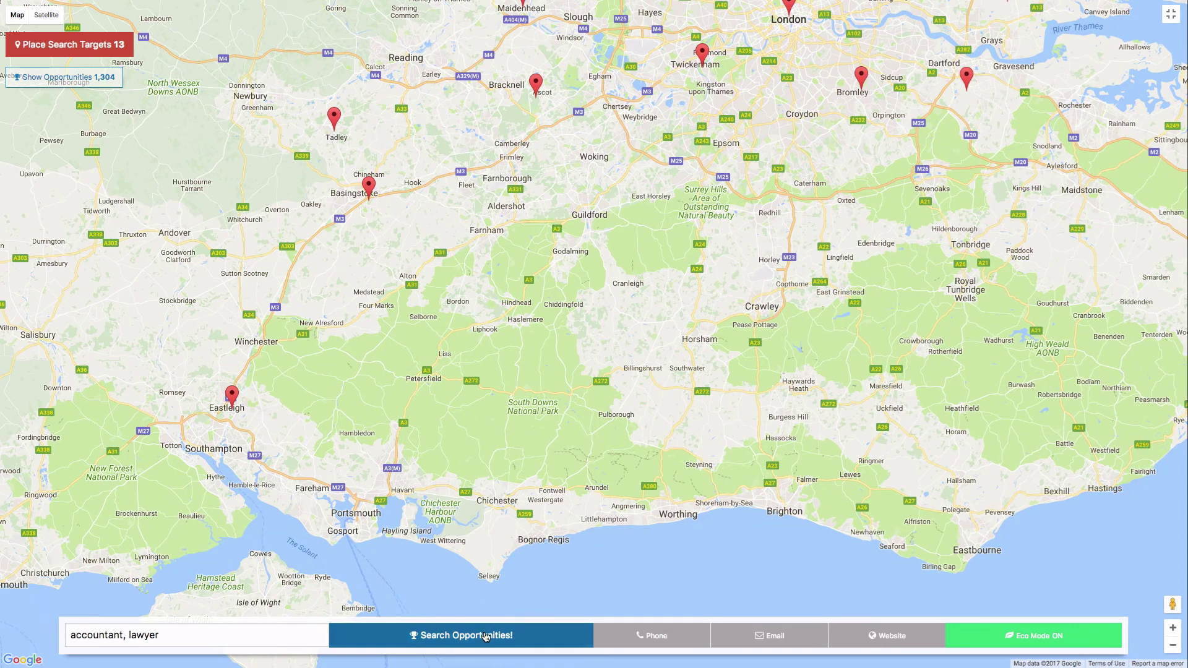
Search all targets for "accountant, lawyer", show the opportunity markers and survey them from Bath to the Thames estuary.
click(487, 637)
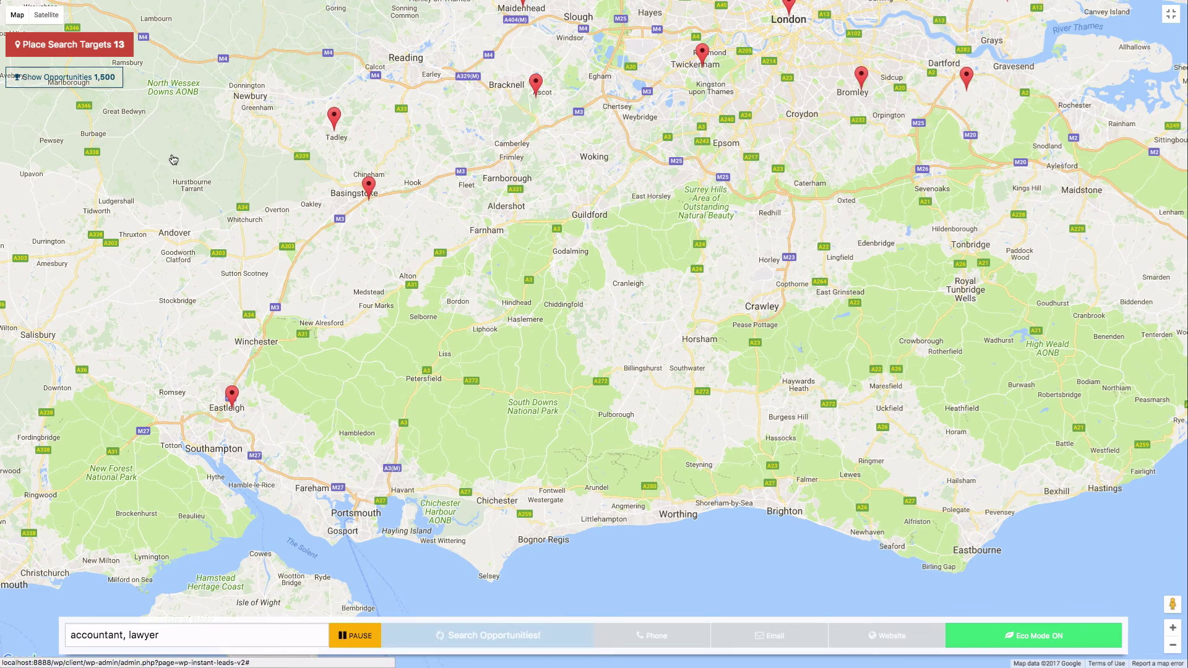
click(68, 77)
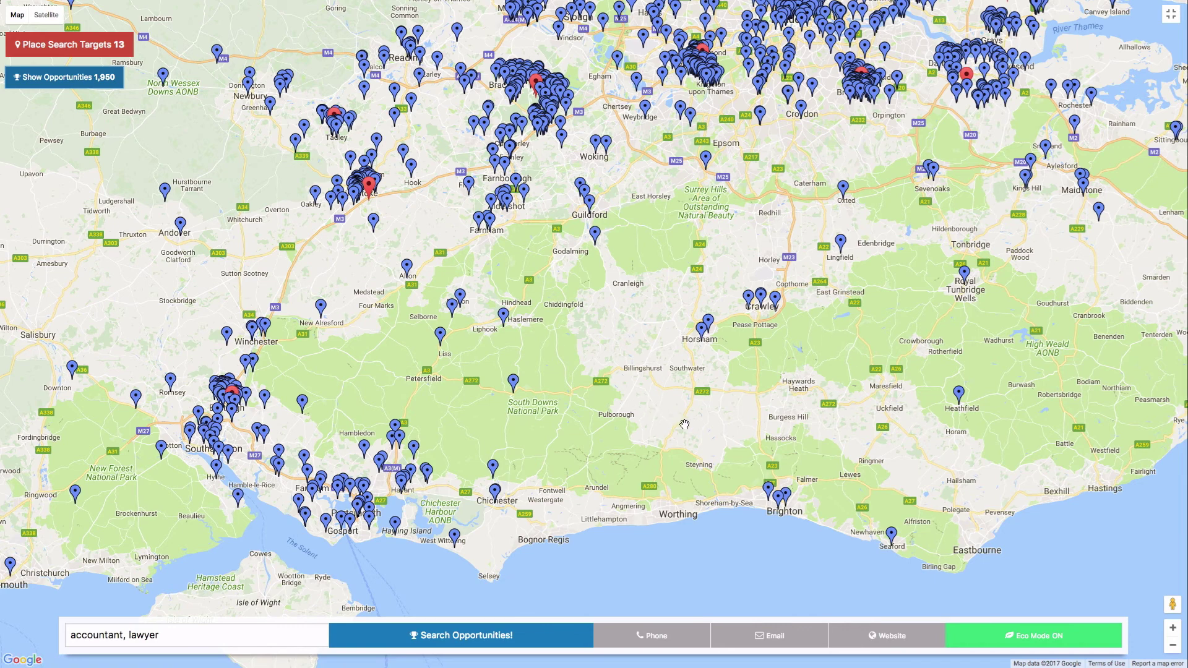
drag(64, 170, 376, 414)
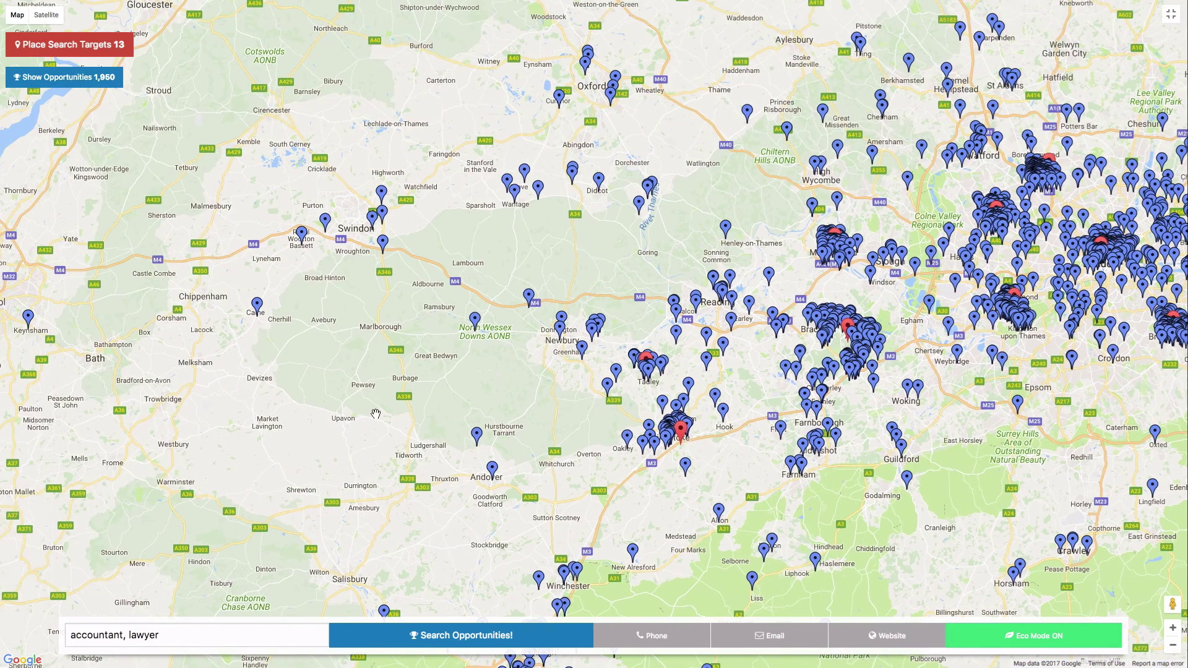
drag(513, 300, 705, 495)
drag(182, 490, 314, 596)
drag(577, 363, 375, 232)
drag(836, 512, 414, 344)
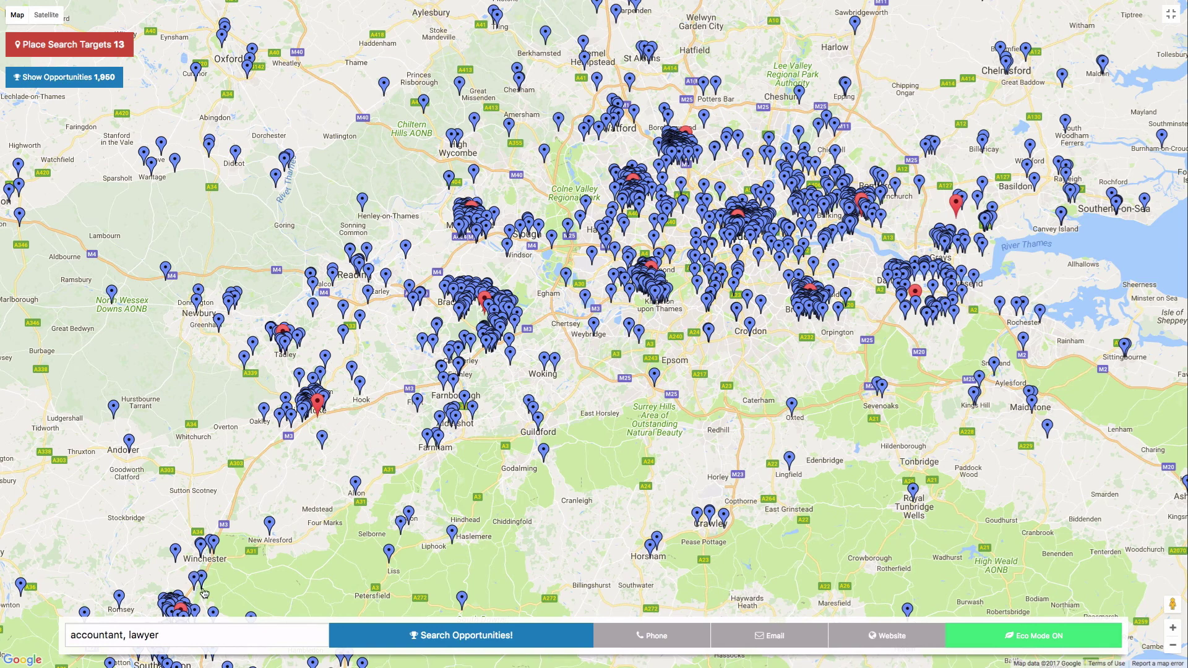
Extend the keywords to "accountant, lawyer, seo", search the target areas and exit the full-screen map.
click(200, 636)
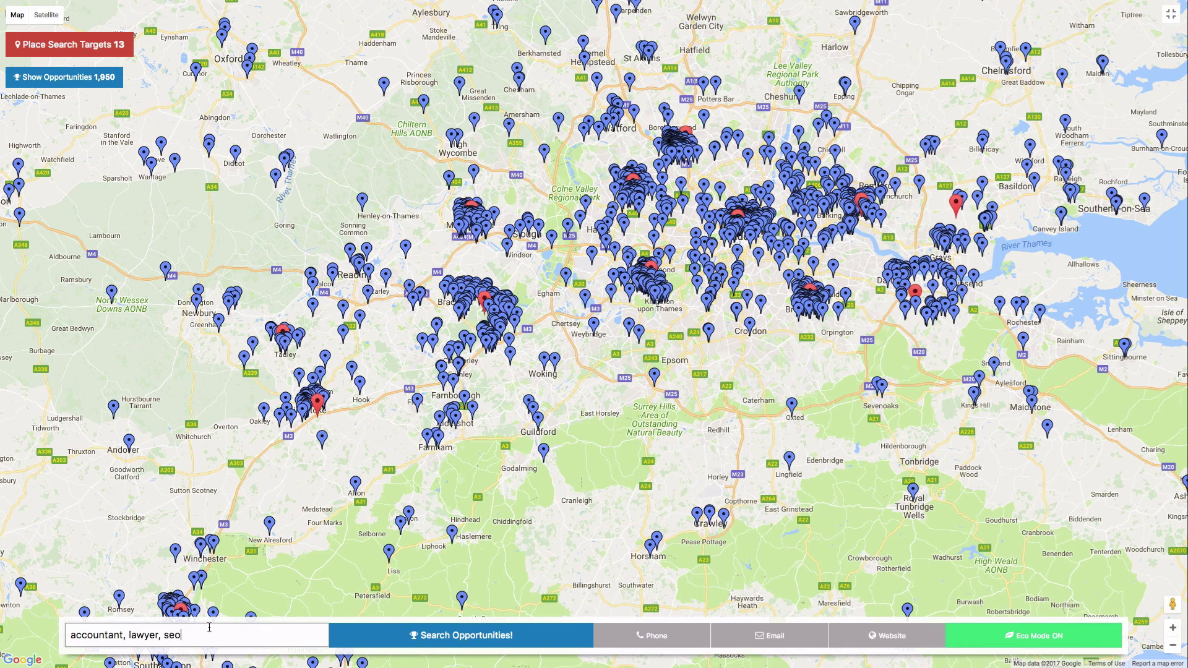
click(440, 636)
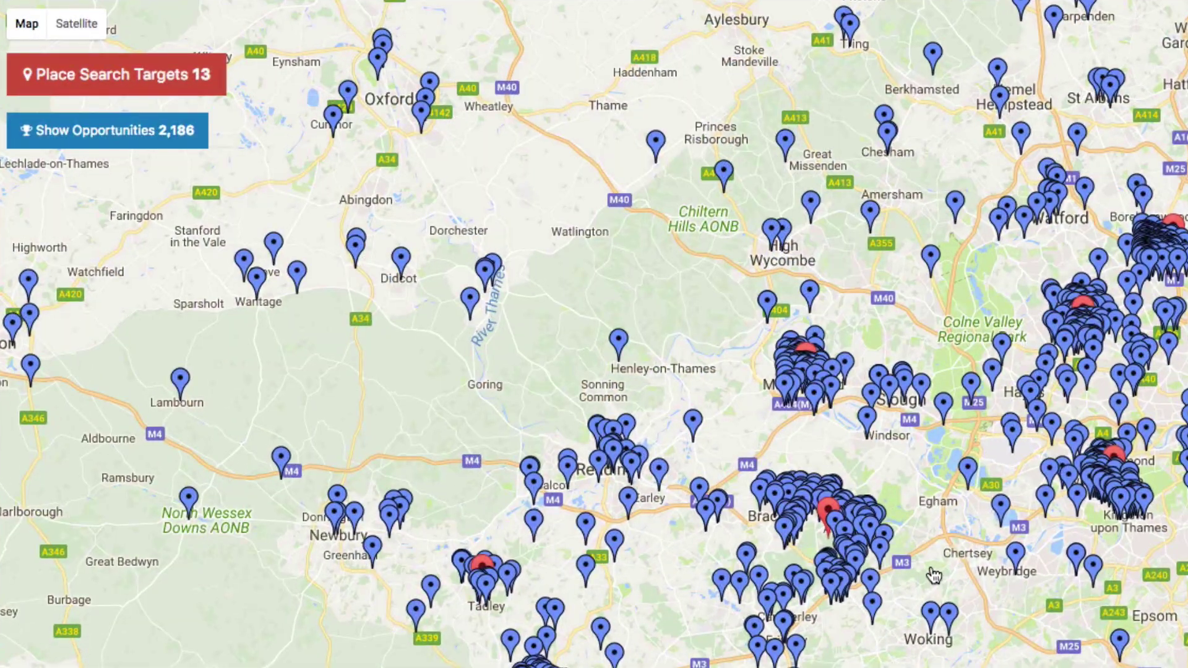
key(Escape)
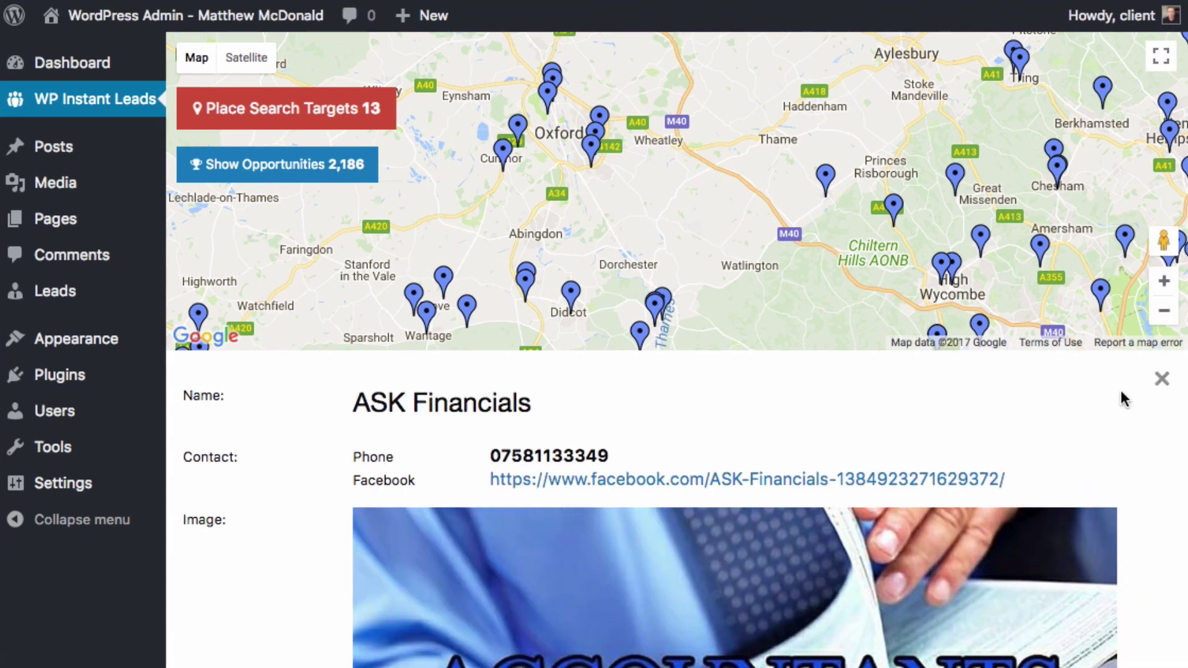
Close the ASK Financials details and look through the table of found opportunities below the search form.
click(1165, 377)
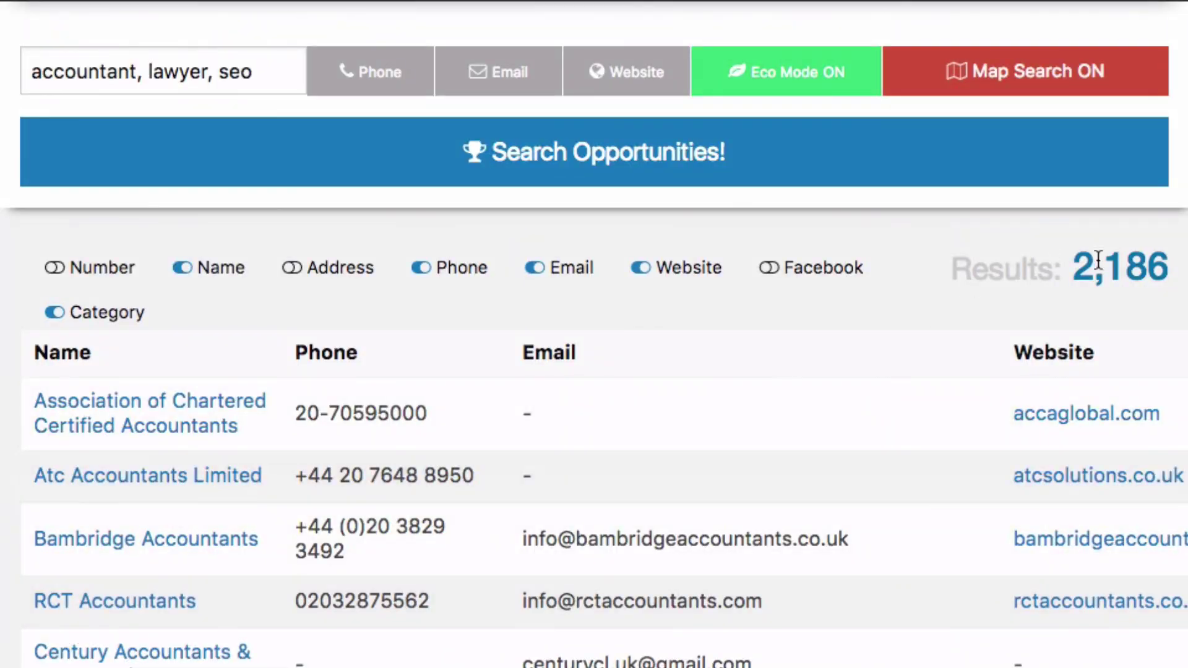
scroll(878, 414, down, 10)
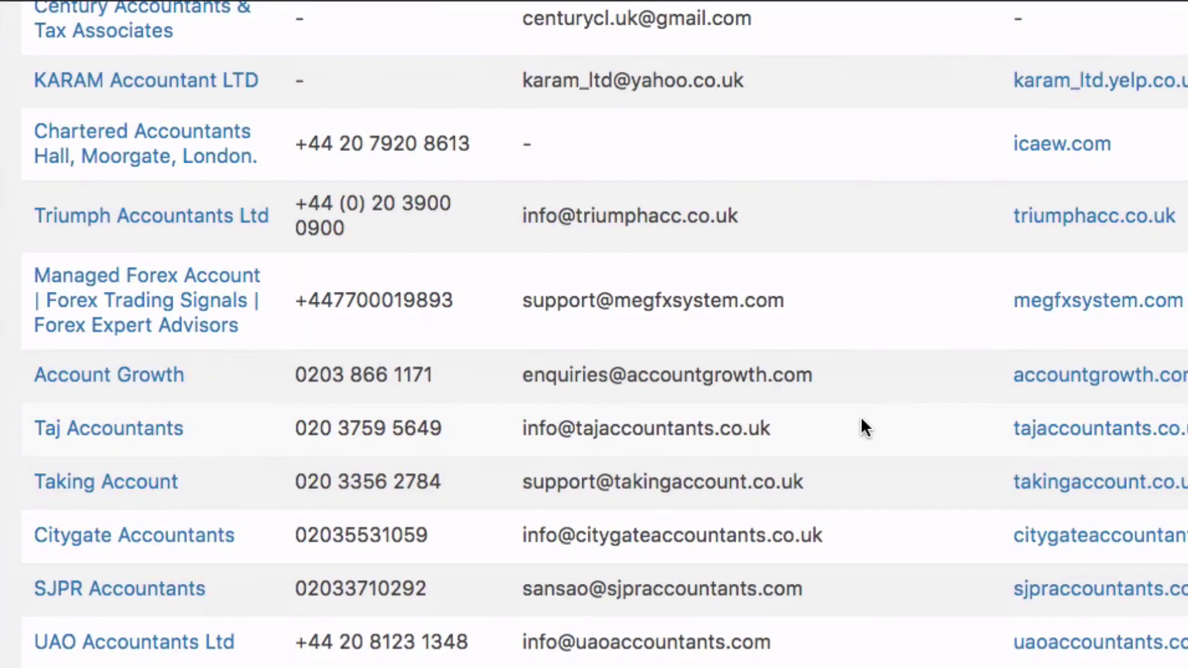
scroll(863, 433, up, 15)
scroll(727, 377, up, 2)
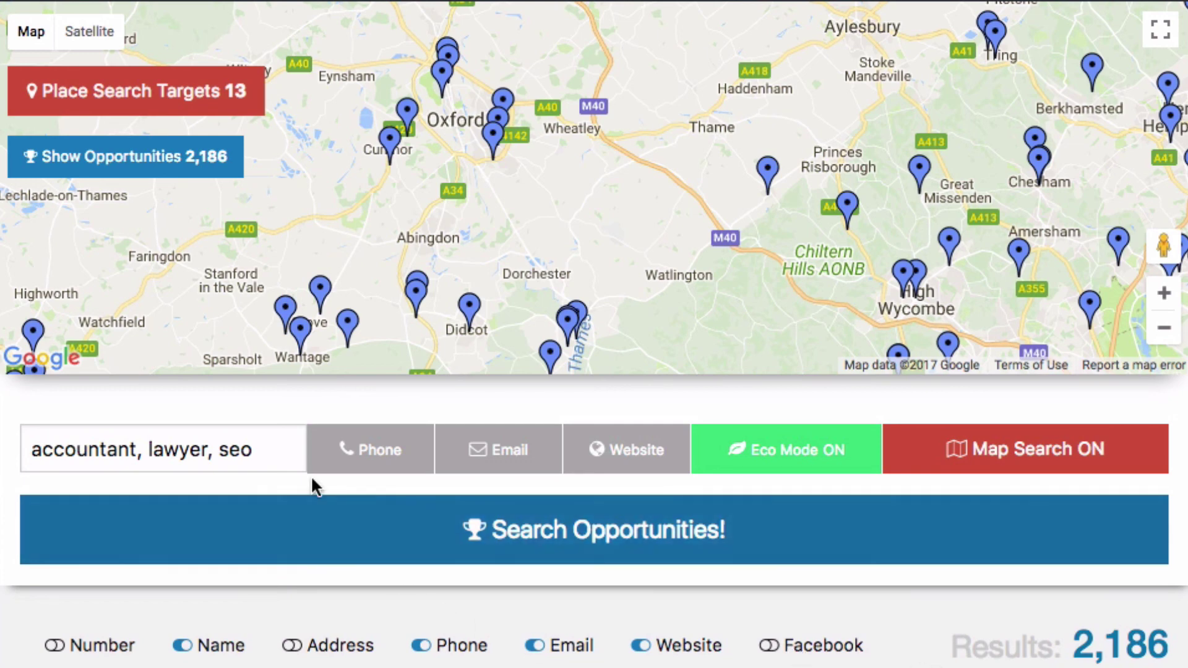
Review the search keywords and survey the opportunity markers on the map from Oxford across London to the Thames estuary.
drag(260, 449, 27, 446)
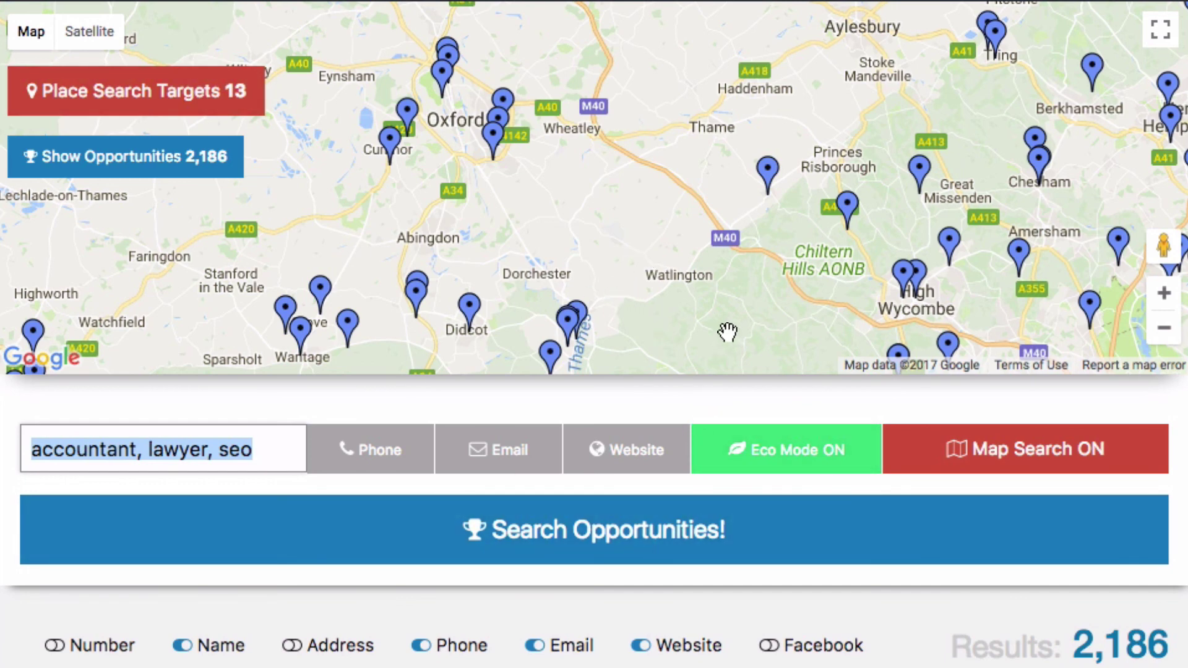
drag(705, 320, 672, 299)
scroll(672, 298, right, 10)
scroll(644, 285, down, 5)
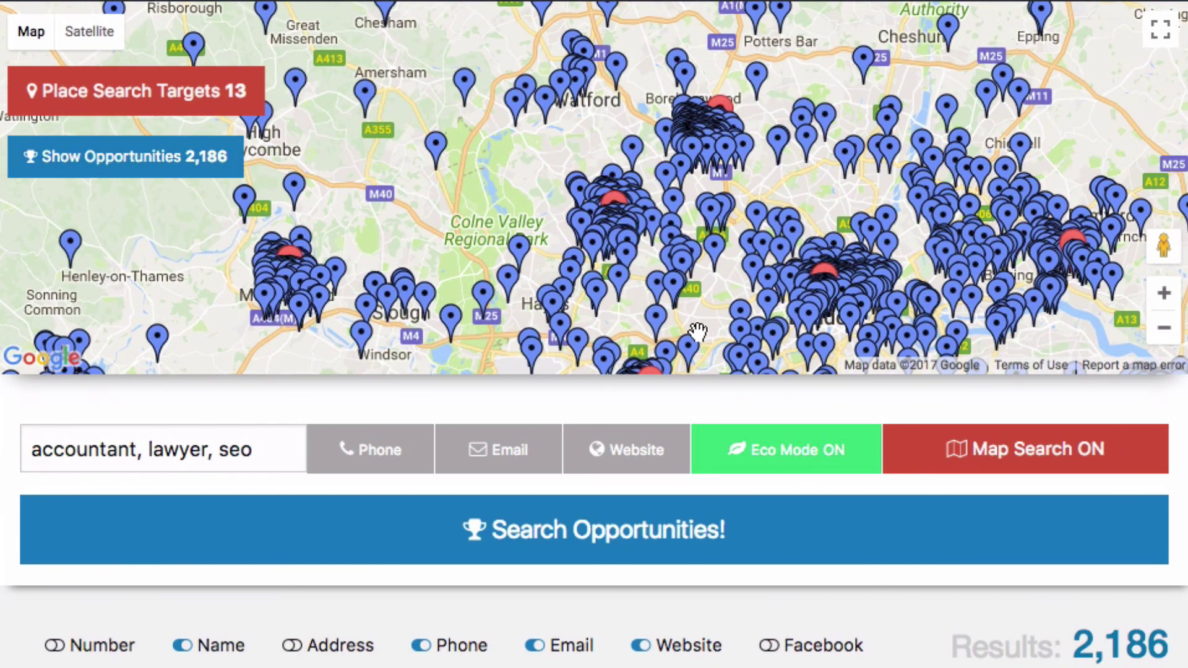
scroll(607, 267, right, 8)
scroll(607, 267, right, 8)
scroll(607, 268, down, 3)
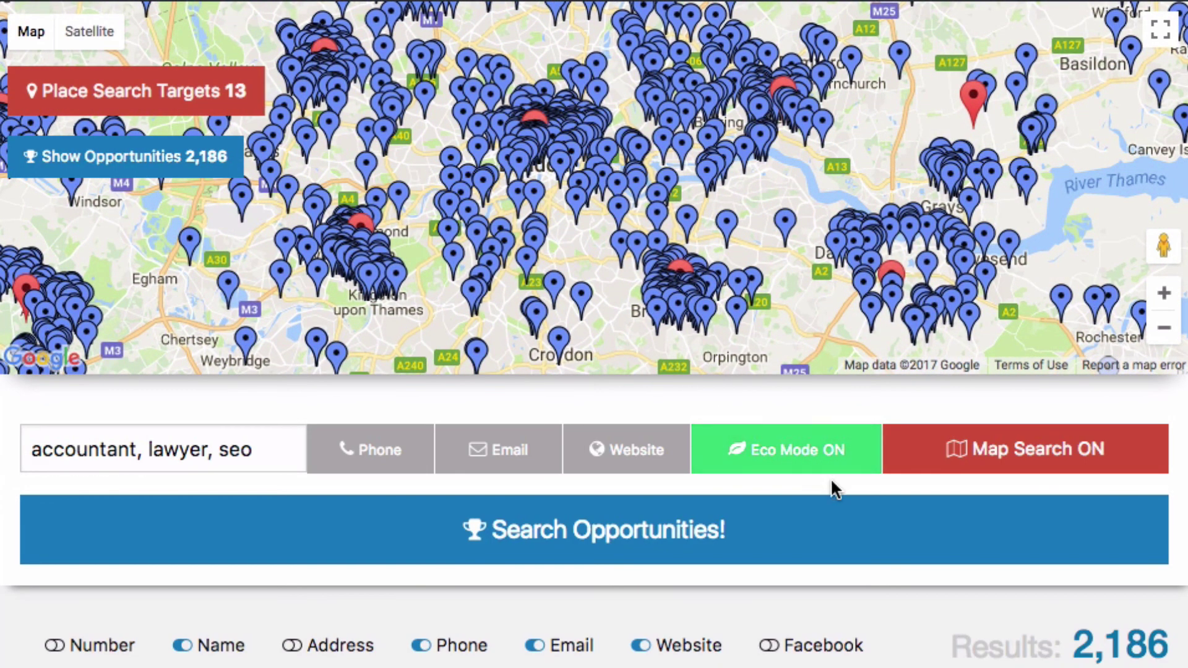
Cycle Eco Mode through its off and Eco Cleanup states and return it to on.
click(804, 463)
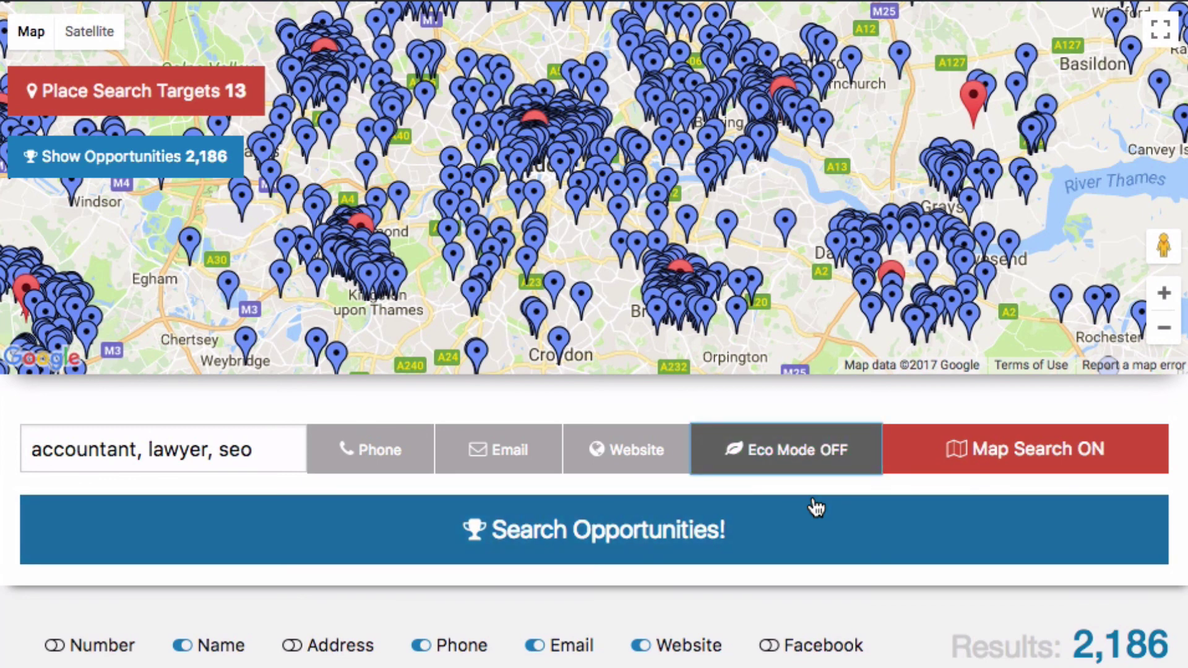
click(801, 465)
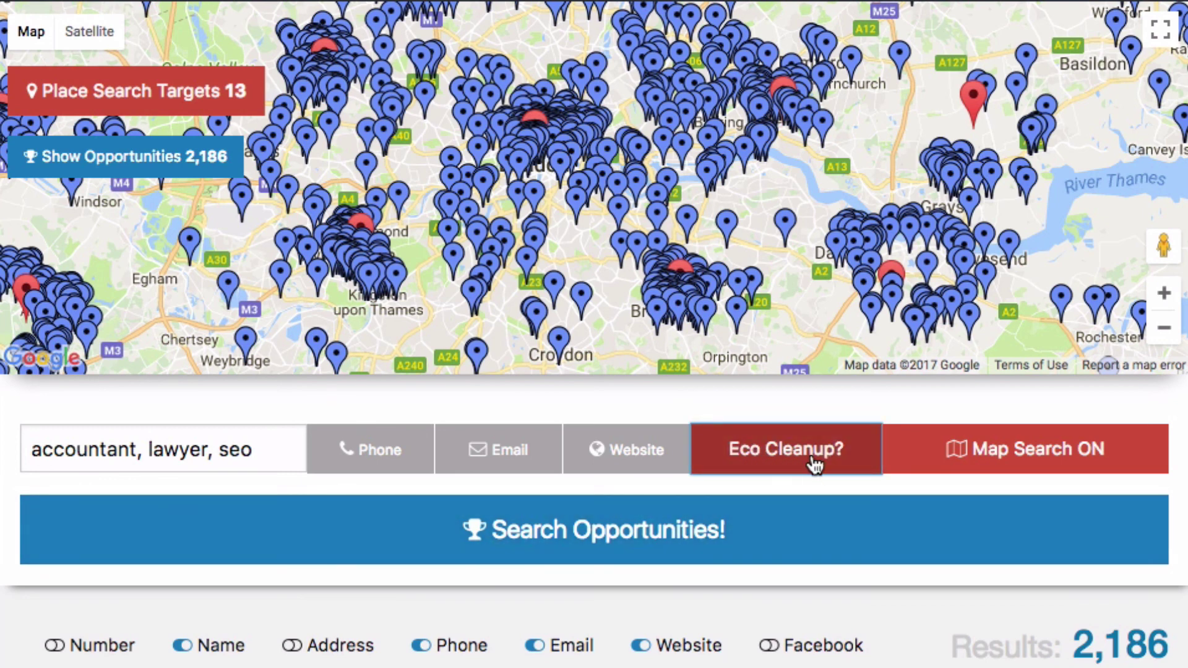
click(797, 459)
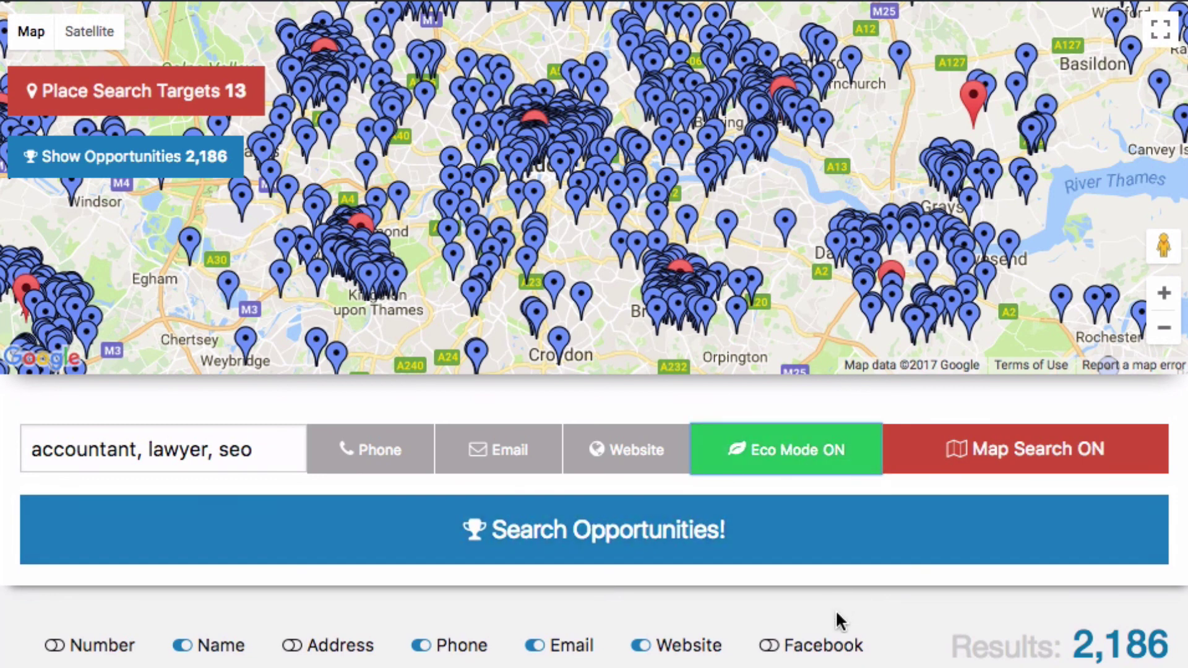